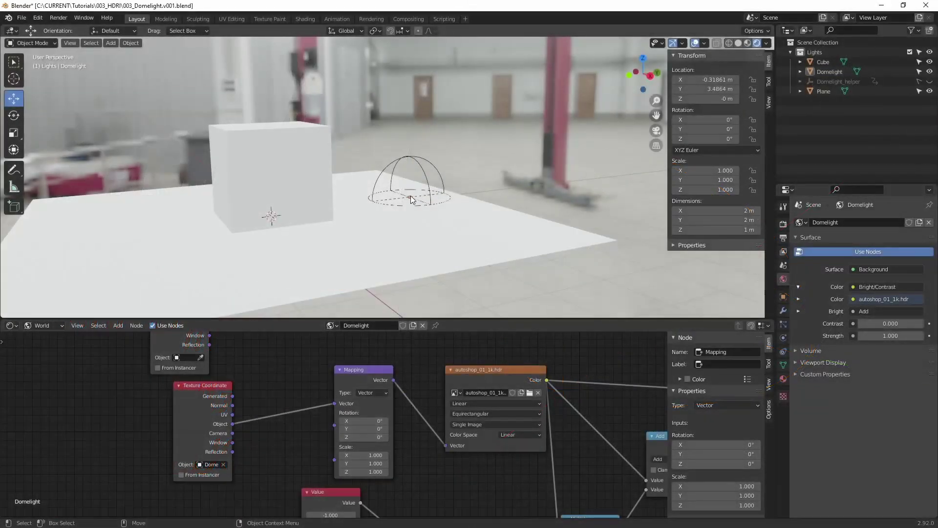
# Try rotating the Domelight object freely to turn the HDR background, and cancel the rotation
pyautogui.click(424, 167)
pyautogui.moveTo(428, 240)
pyautogui.mouseDown(button='middle')
pyautogui.moveTo(394, 249)
pyautogui.moveTo(457, 234)
pyautogui.moveTo(448, 244)
pyautogui.moveTo(436, 237)
pyautogui.mouseUp(button='middle')
pyautogui.moveTo(436, 236)
pyautogui.keyDown('alt'); pyautogui.mouseDown()
pyautogui.moveTo(426, 242)
pyautogui.moveTo(421, 232)
pyautogui.mouseUp(); pyautogui.keyUp('alt')
pyautogui.press('e')
pyautogui.moveTo(404, 186); pyautogui.dragTo(386, 196)
pyautogui.rightClick(385, 196)
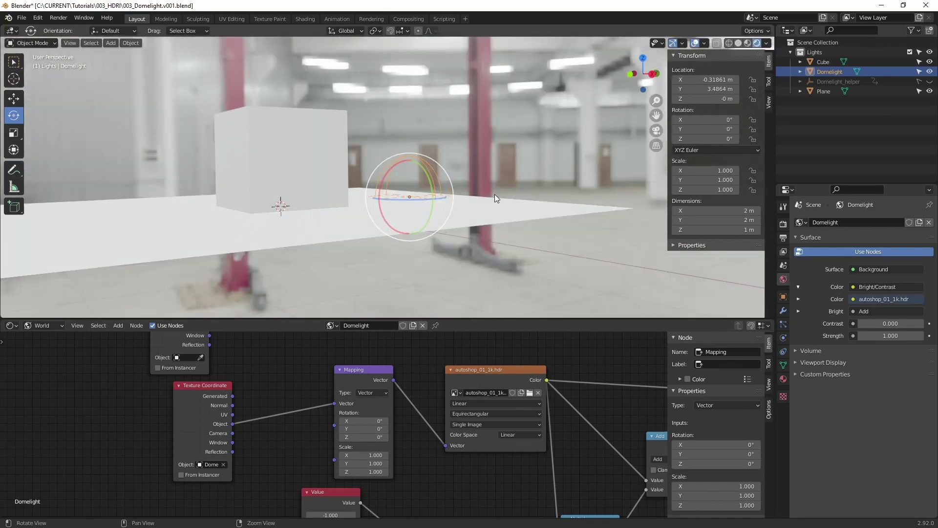
pyautogui.moveTo(494, 195); pyautogui.dragTo(491, 213, button='middle')
# Raise the world background strength to 2.500
pyautogui.moveTo(890, 336); pyautogui.dragTo(830, 338)
# Join the node editor area into the 3D viewport so the viewport fills the whole space
pyautogui.rightClick(547, 318)
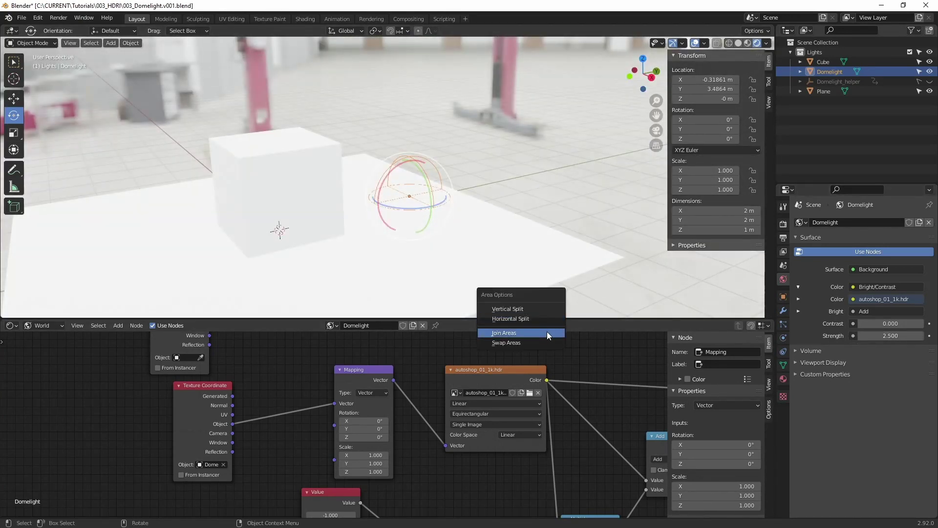
pyautogui.click(510, 409)
pyautogui.moveTo(708, 362); pyautogui.dragTo(647, 355, button='middle')
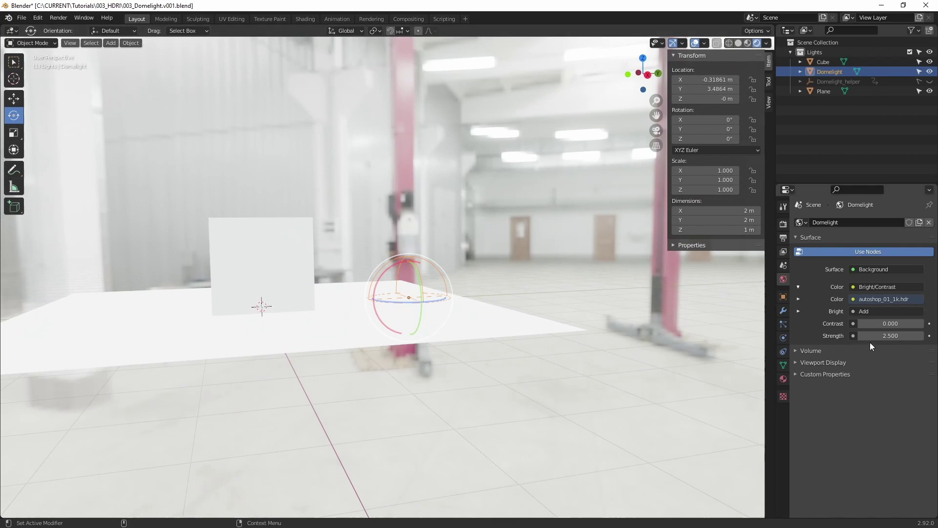
# Reset the world background strength to 1.000 and deselect the Domelight
pyautogui.moveTo(902, 336); pyautogui.dragTo(829, 339)
pyautogui.press('BackSpace')
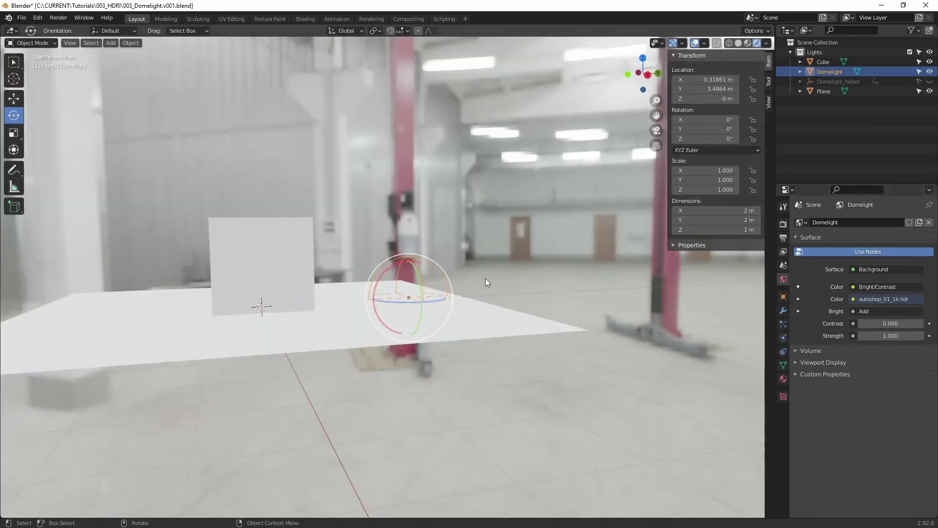
pyautogui.click(539, 268)
pyautogui.moveTo(492, 302); pyautogui.dragTo(418, 274, button='middle')
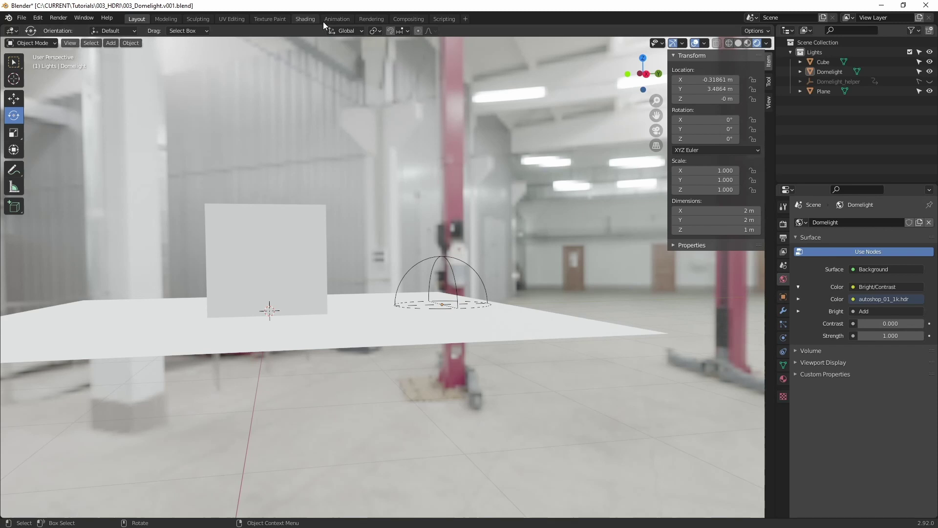
# Change the render engine to Cycles and return to the Layout workspace
pyautogui.click(371, 19)
pyautogui.click(881, 66)
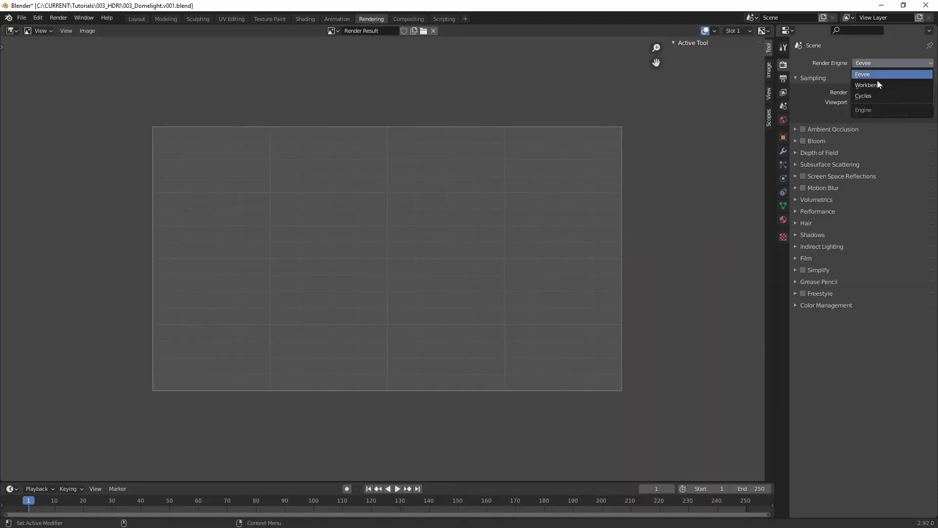
pyautogui.click(876, 94)
pyautogui.click(137, 19)
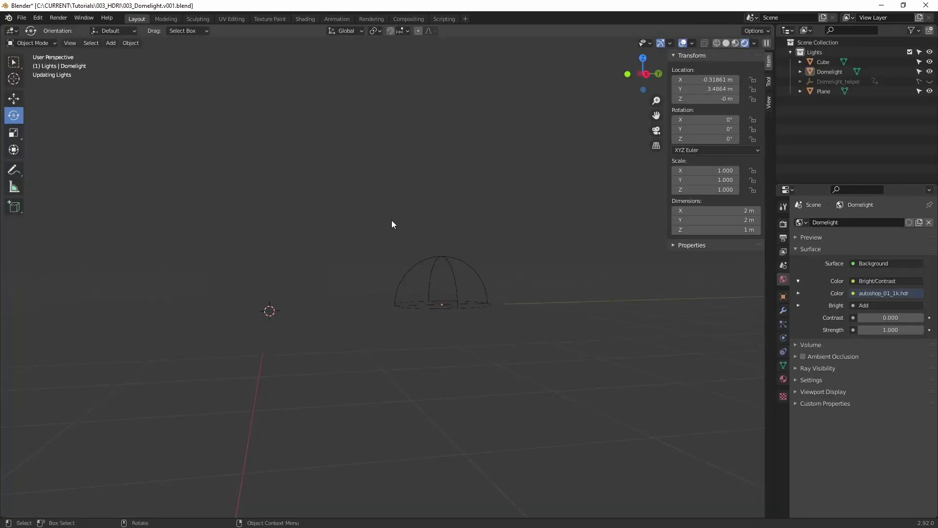
# Rotate the Domelight freely around several axes to turn the HDR lighting in the Cycles preview
pyautogui.moveTo(402, 293); pyautogui.dragTo(443, 299, button='middle')
pyautogui.moveTo(526, 285)
pyautogui.mouseDown()
pyautogui.moveTo(519, 279)
pyautogui.moveTo(535, 255)
pyautogui.moveTo(516, 276)
pyautogui.mouseUp()
pyautogui.moveTo(519, 277)
pyautogui.mouseDown(button='middle')
pyautogui.moveTo(510, 283)
pyautogui.moveTo(520, 281)
pyautogui.mouseUp(button='middle')
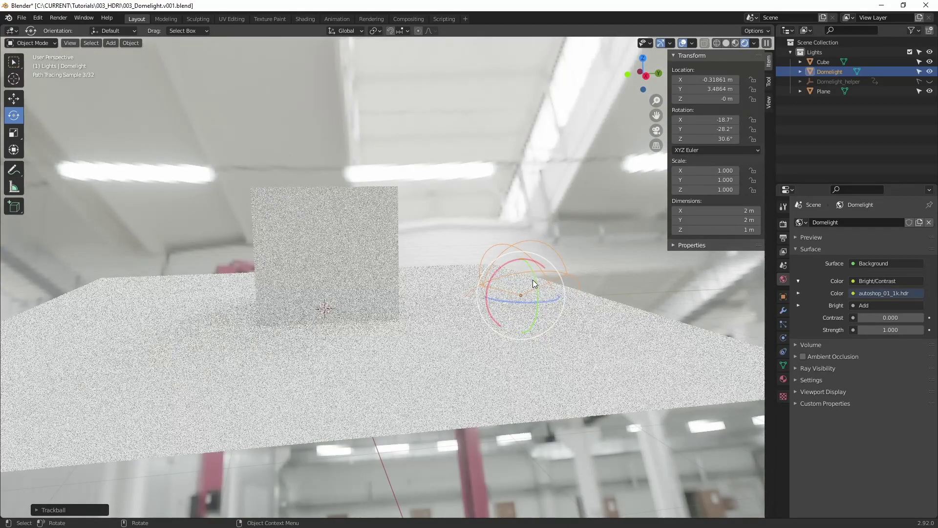
pyautogui.moveTo(533, 280); pyautogui.dragTo(523, 281)
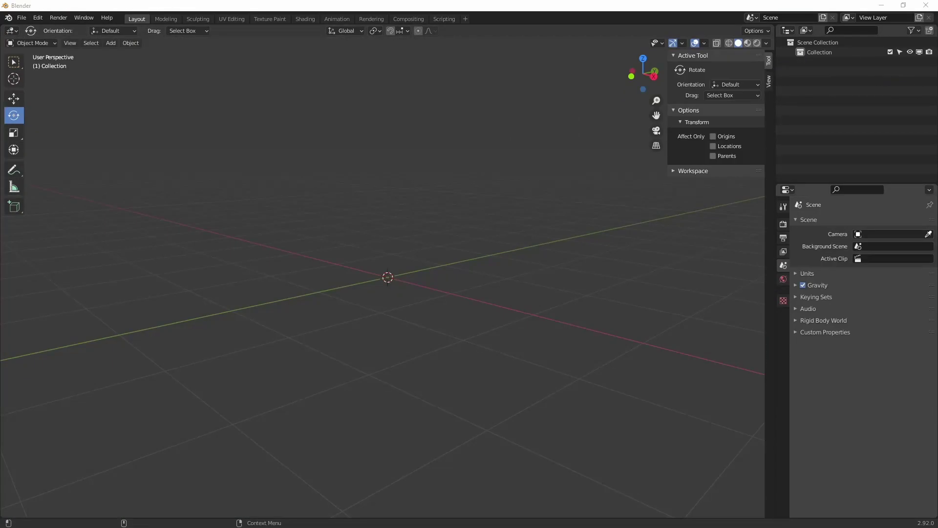
# Add a mesh circle with 32 vertices and a 1 m radius at the origin of the empty scene
pyautogui.click(111, 43)
pyautogui.moveTo(143, 55)
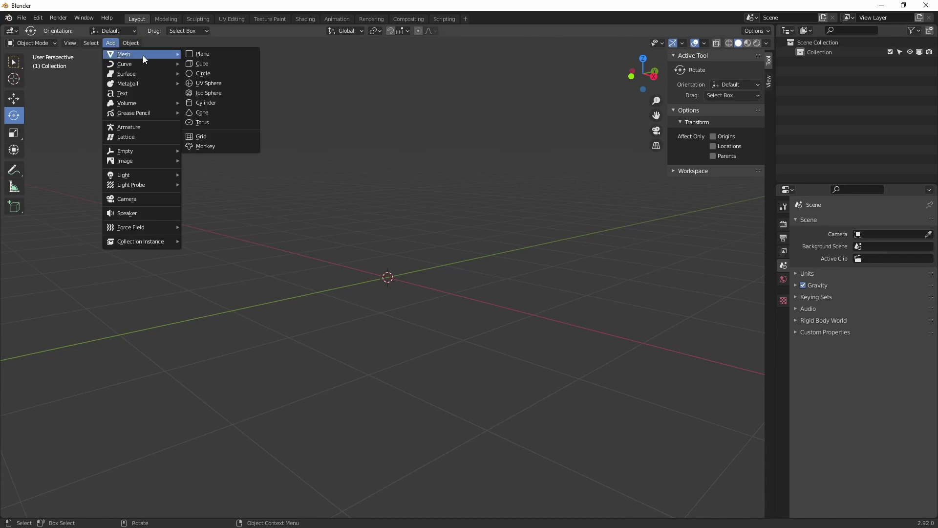
pyautogui.click(212, 73)
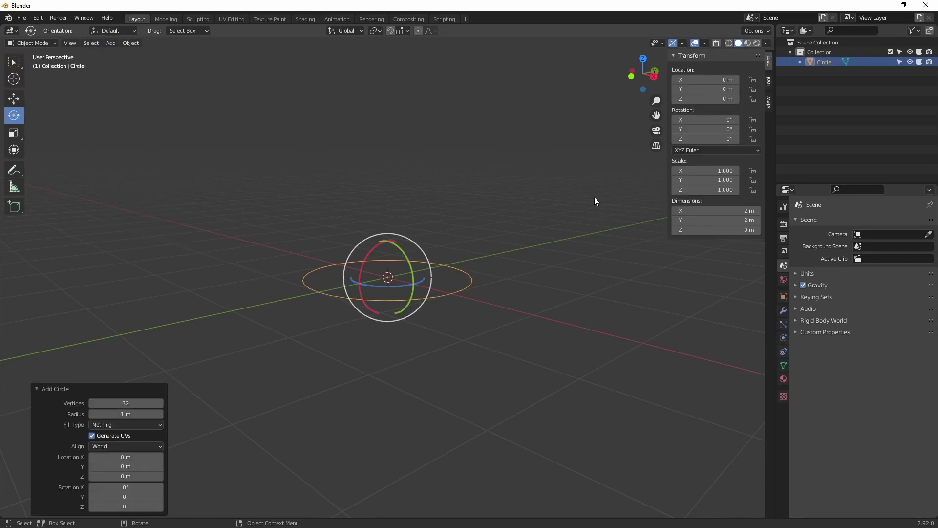
pyautogui.click(498, 251)
# Duplicate the circle in place and tilt the copy freely out of the ground plane
pyautogui.click(434, 298)
pyautogui.hotkey('ctrl', 'c')
pyautogui.hotkey('ctrl', 'v')
pyautogui.moveTo(409, 271); pyautogui.dragTo(408, 305)
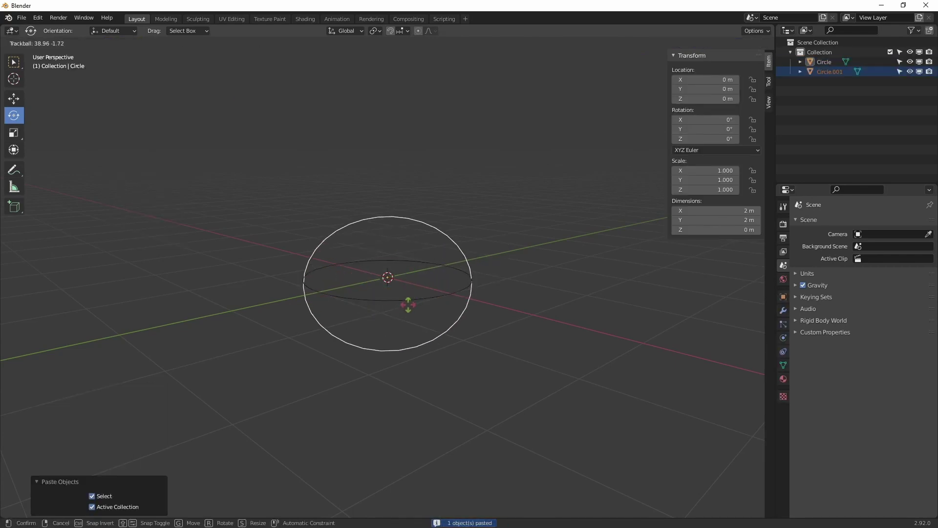
pyautogui.click(411, 307)
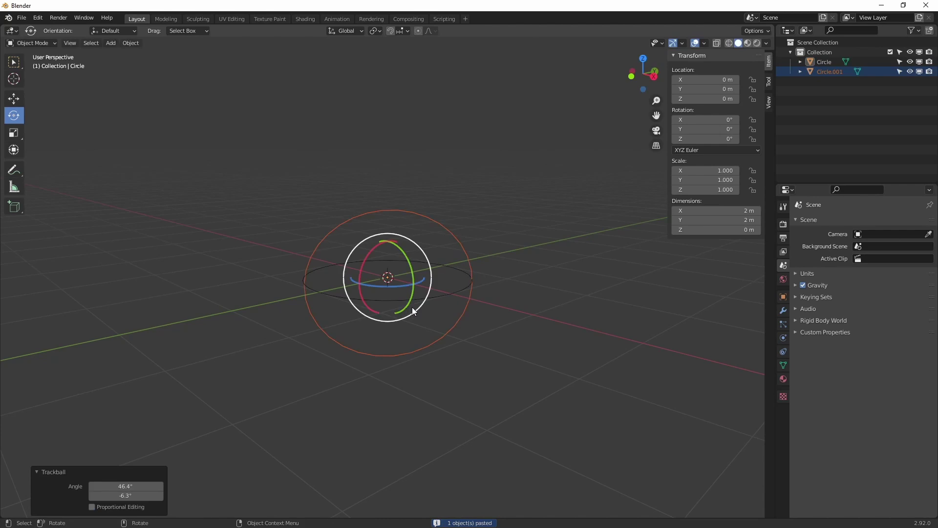
# Set the copied circle's rotation to X 90°, Y 0° and Z 0° so it stands upright
pyautogui.click(826, 71)
pyautogui.click(723, 129)
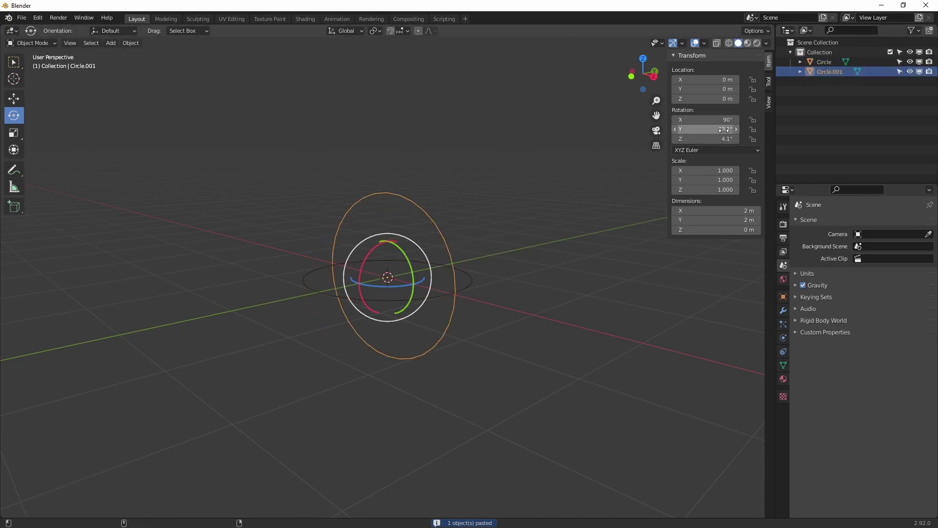
pyautogui.click(724, 129)
pyautogui.write('0')
pyautogui.click(724, 138)
pyautogui.click(724, 141)
pyautogui.write('0')
pyautogui.press('Return')
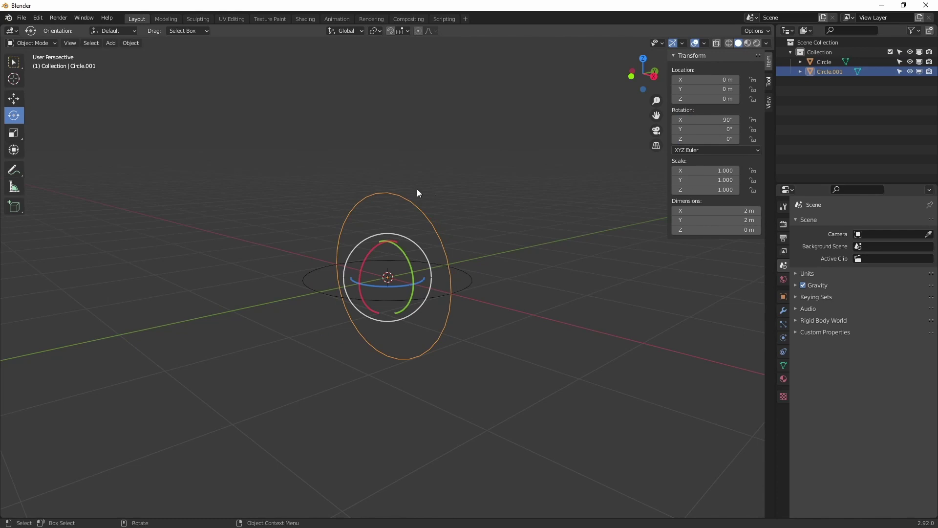
# In front view, flatten the vertices of the upright circle's lower half by scaling them to 0 along global Z in Edit Mode
pyautogui.click(436, 212)
pyautogui.click(435, 230)
pyautogui.moveTo(437, 276); pyautogui.dragTo(476, 266, button='middle')
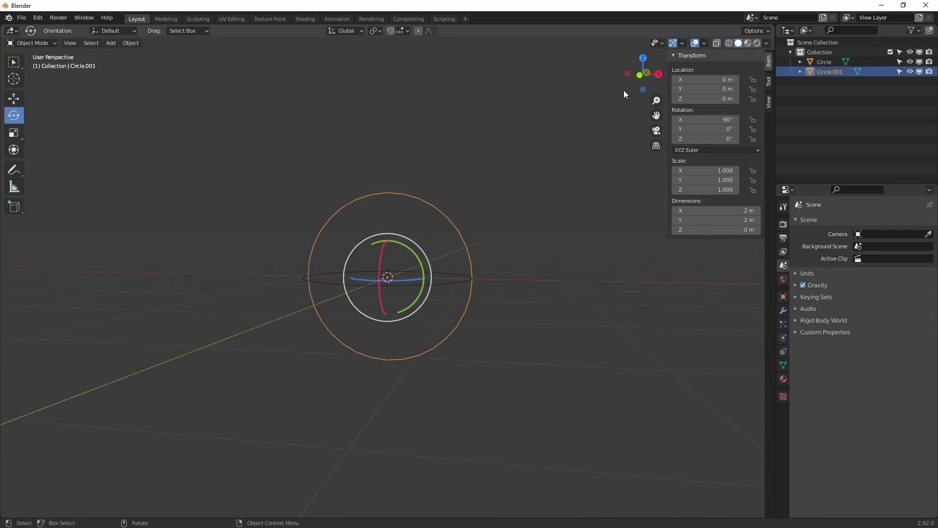
pyautogui.click(640, 74)
pyautogui.scroll(4, 409, 220)
pyautogui.press('Tab')
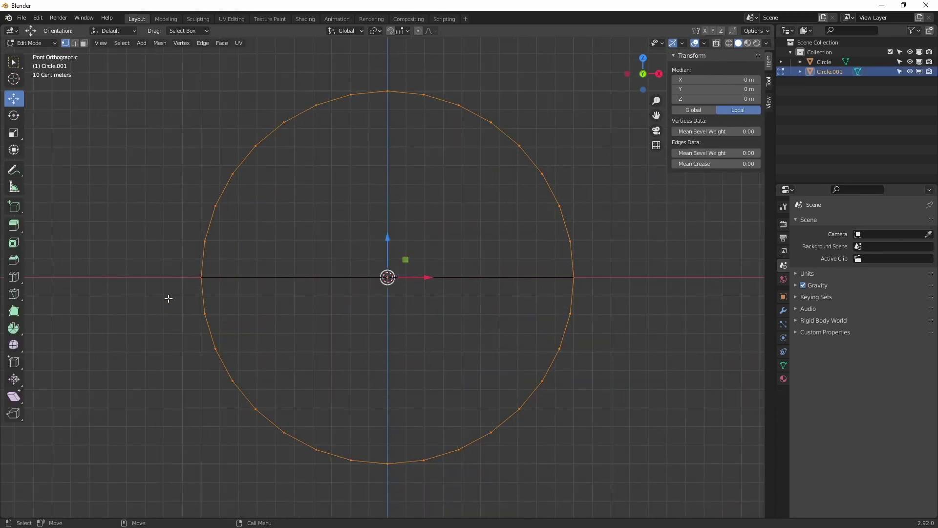
pyautogui.moveTo(173, 291); pyautogui.dragTo(673, 494)
pyautogui.hotkey('shift', 'space')
pyautogui.press('s')
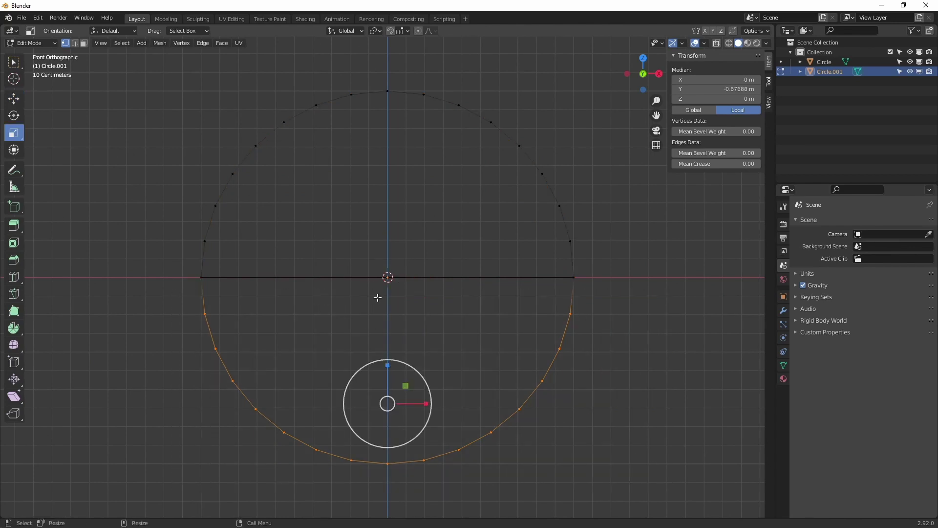
pyautogui.moveTo(389, 365); pyautogui.dragTo(616, 401)
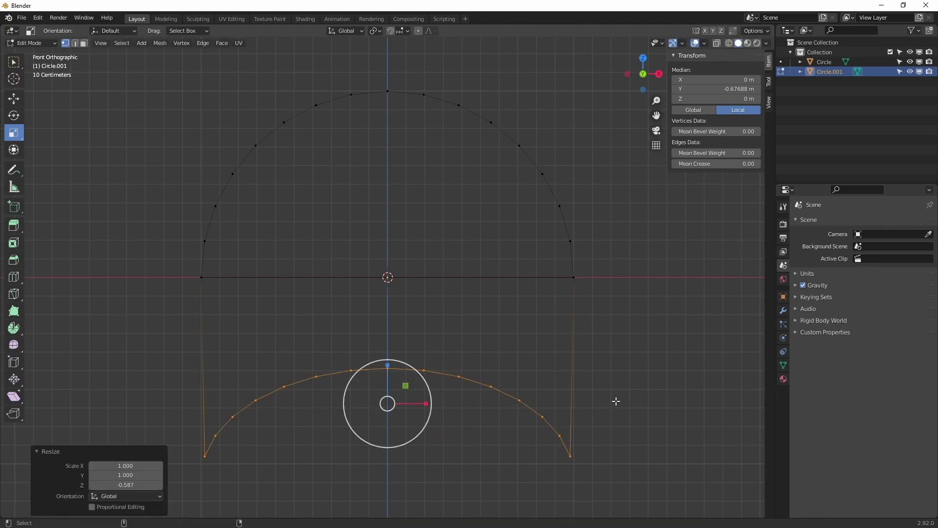
pyautogui.write('0')
pyautogui.press('Return')
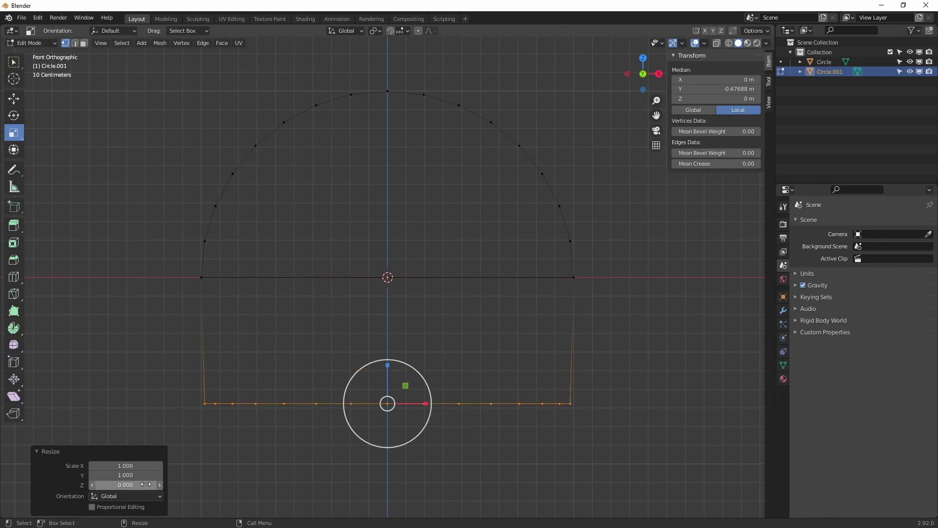
# Move the flattened row of vertices up about 0.677 m onto the X axis line, and return to Object Mode
pyautogui.click(163, 387)
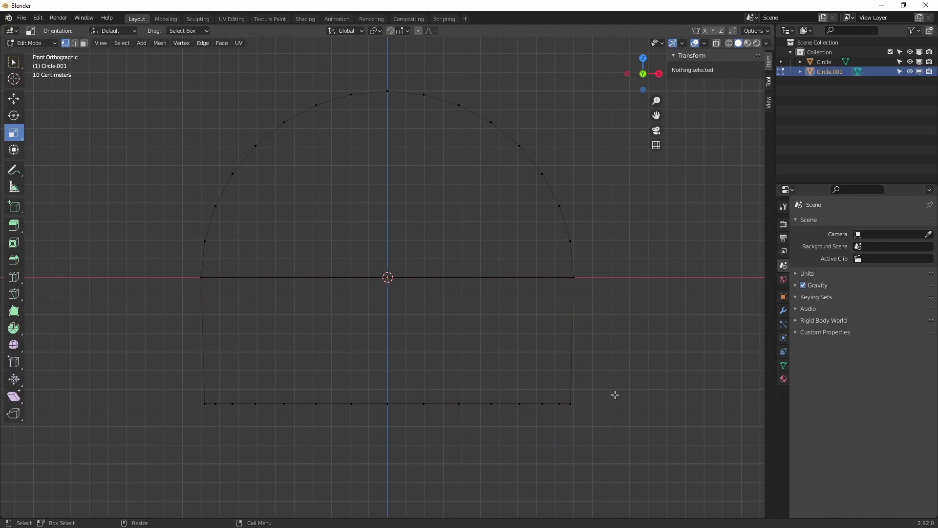
pyautogui.hotkey('shift', 'space')
pyautogui.press('g')
pyautogui.moveTo(598, 407); pyautogui.dragTo(199, 387)
pyautogui.moveTo(387, 379); pyautogui.dragTo(388, 242)
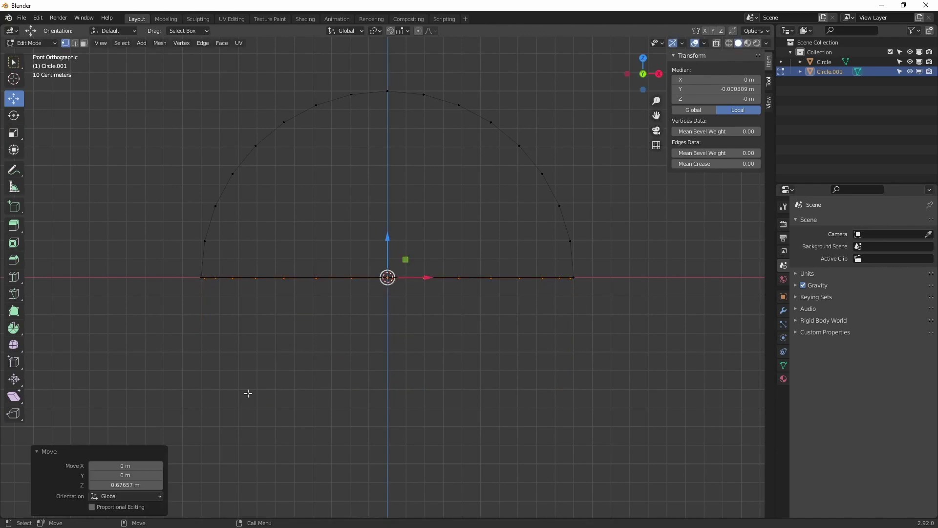
pyautogui.moveTo(327, 298); pyautogui.dragTo(401, 305, button='middle')
pyautogui.press('Tab')
pyautogui.scroll(-4, 430, 311)
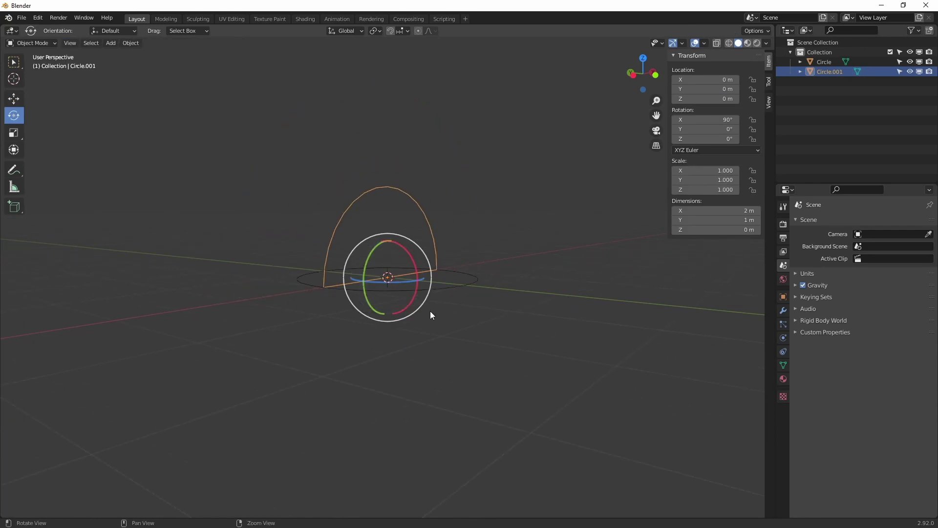
pyautogui.click(501, 224)
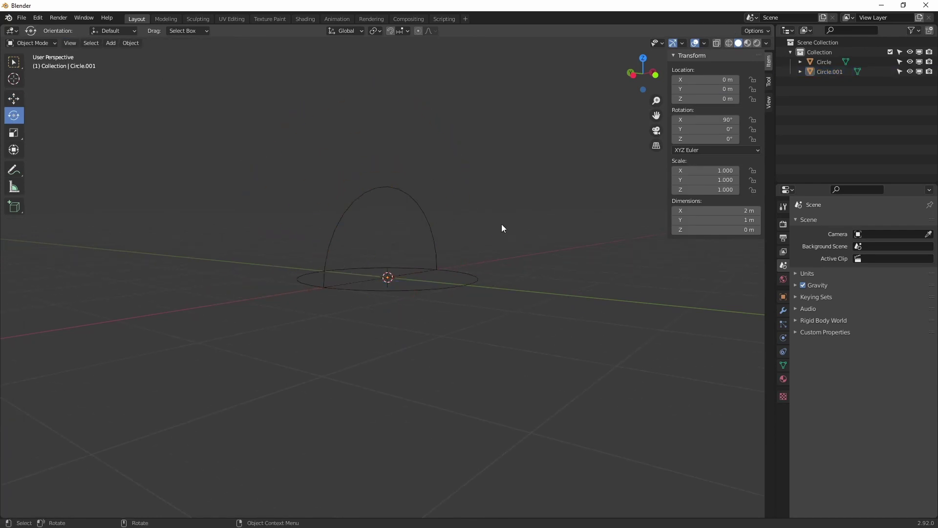
# Duplicate the upright half circle in place and set the copy's Z rotation to 90°
pyautogui.moveTo(450, 191); pyautogui.dragTo(387, 218)
pyautogui.hotkey('ctrl', 'c')
pyautogui.hotkey('ctrl', 'v')
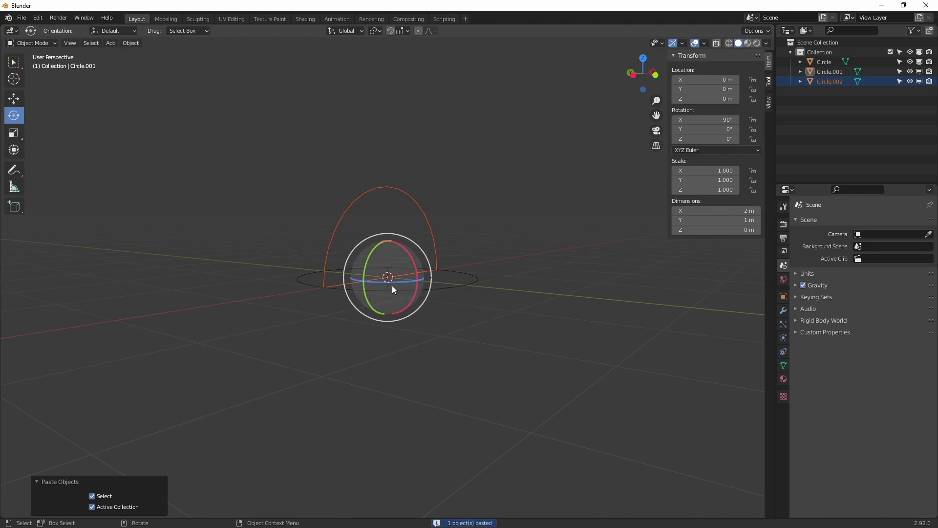
pyautogui.moveTo(392, 285); pyautogui.dragTo(488, 259)
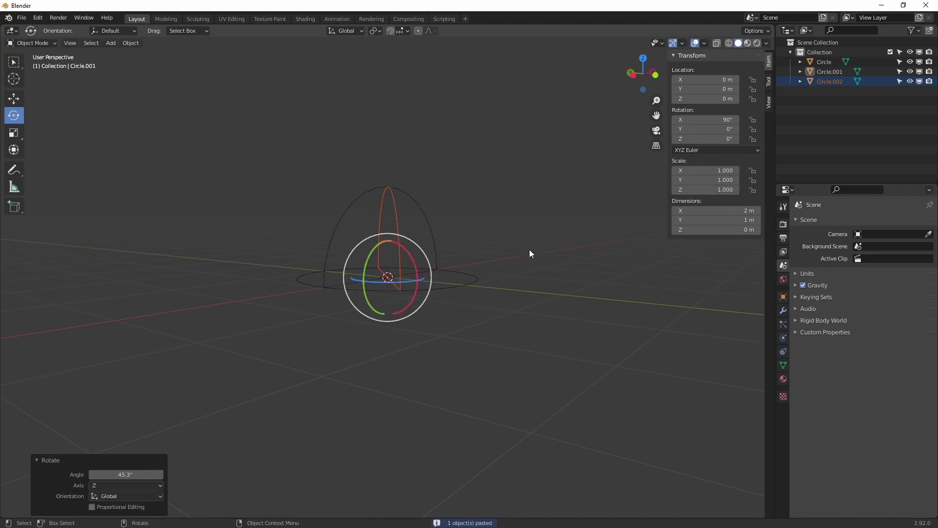
pyautogui.click(477, 211)
pyautogui.click(392, 216)
pyautogui.click(715, 143)
pyautogui.write('90')
pyautogui.press('Return')
pyautogui.click(526, 197)
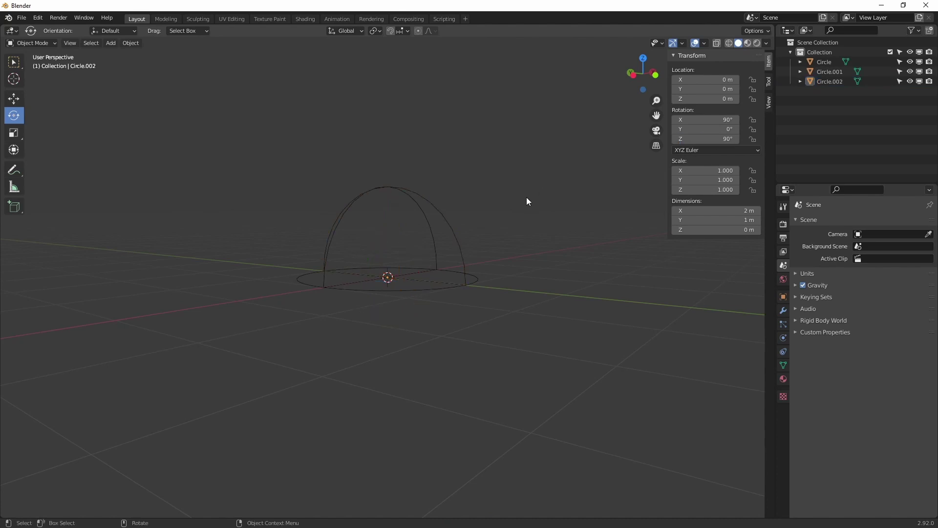
# Join the flat circle and the two upright half circles into one dome-shaped object
pyautogui.moveTo(434, 194); pyautogui.dragTo(376, 263)
pyautogui.moveTo(377, 263); pyautogui.dragTo(417, 284, button='middle')
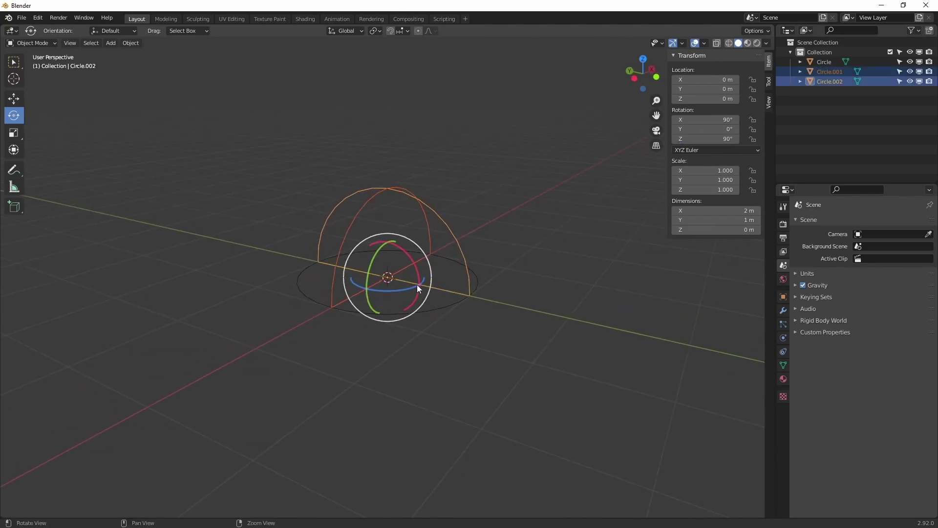
pyautogui.moveTo(512, 214); pyautogui.dragTo(323, 341)
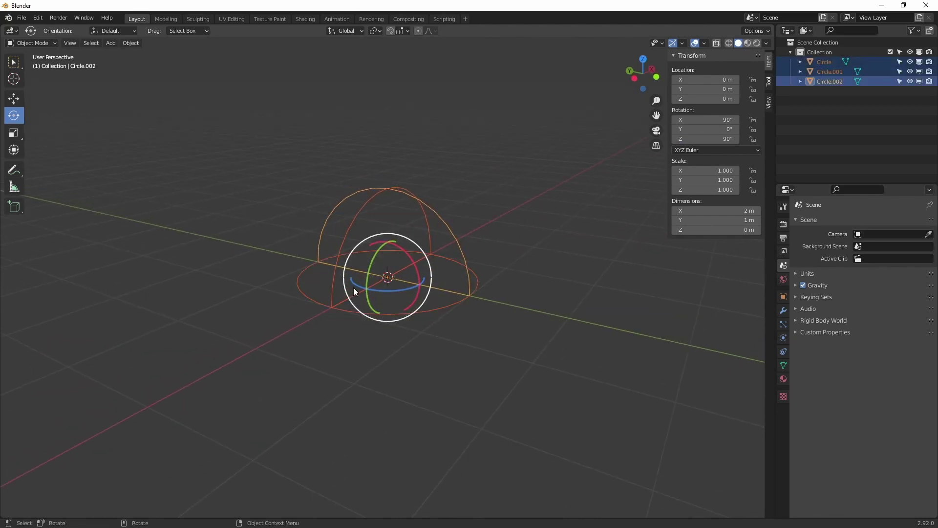
pyautogui.click(828, 63)
pyautogui.keyDown('ctrl'); pyautogui.click(829, 72); pyautogui.keyUp('ctrl')
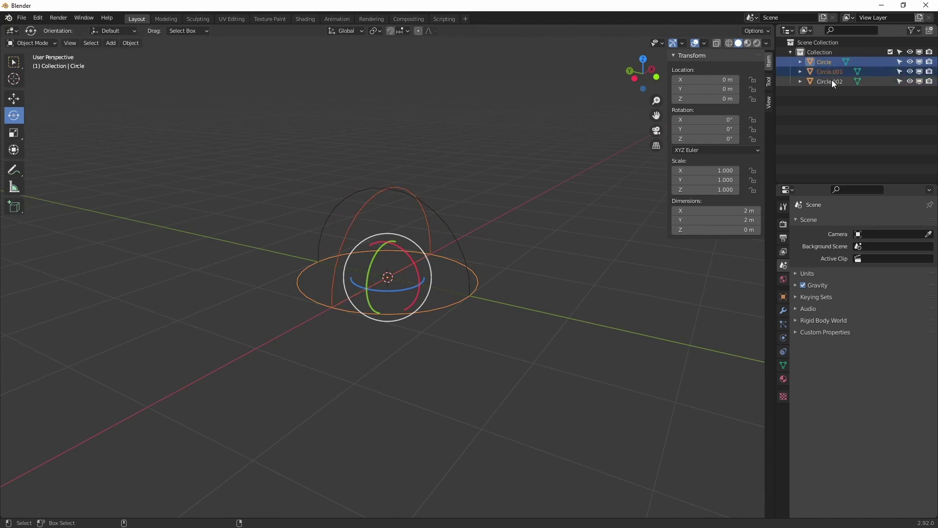
pyautogui.keyDown('ctrl'); pyautogui.click(831, 81); pyautogui.keyUp('ctrl')
pyautogui.rightClick(829, 82)
pyautogui.rightClick(374, 213)
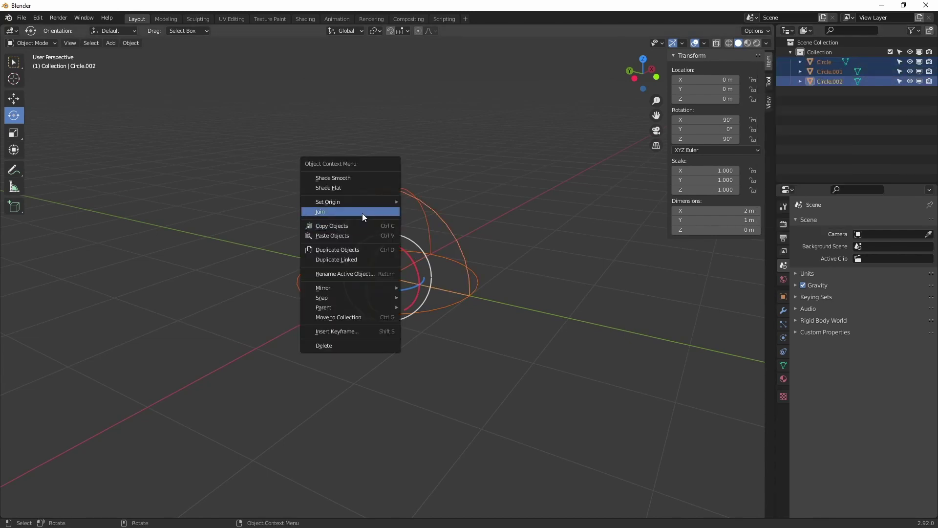
pyautogui.click(362, 214)
pyautogui.click(499, 175)
pyautogui.click(396, 252)
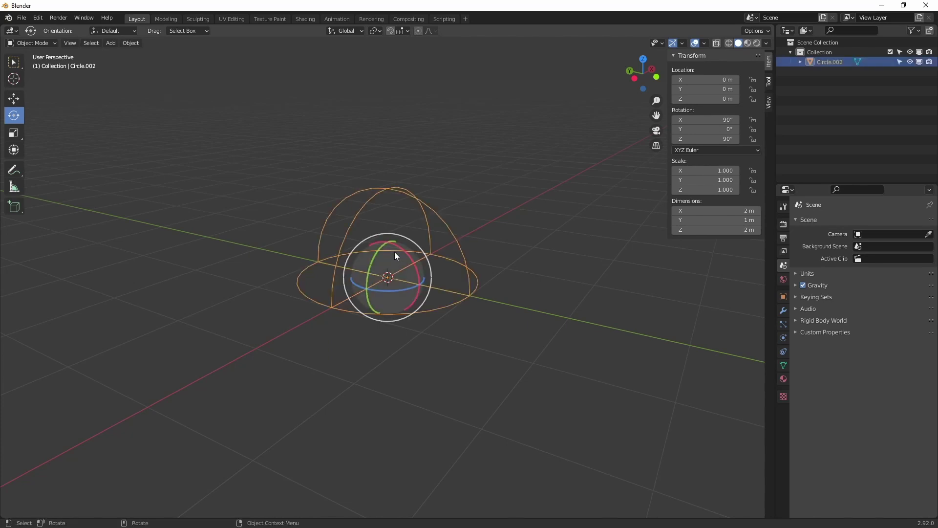
# Apply the rotation of the joined dome object so its rotation values are reset
pyautogui.rightClick(727, 122)
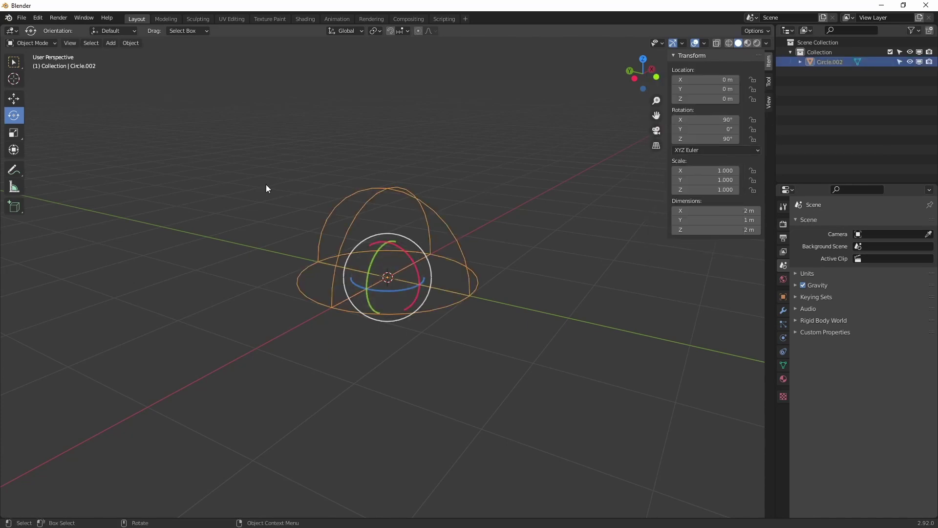
pyautogui.click(131, 43)
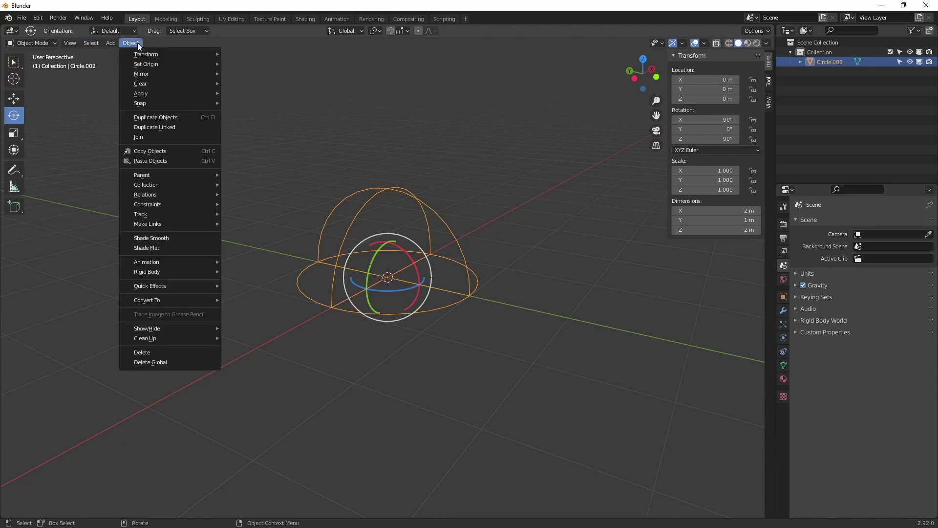
pyautogui.moveTo(182, 94)
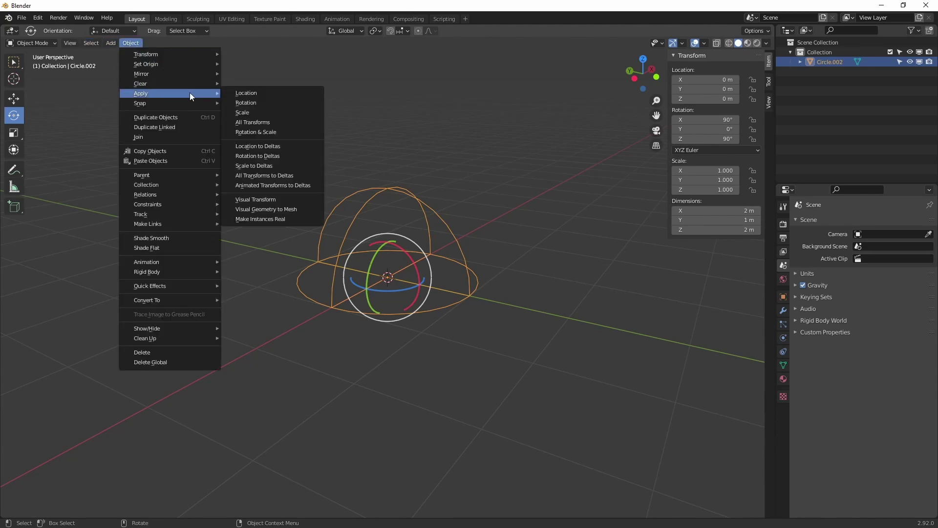
pyautogui.click(258, 101)
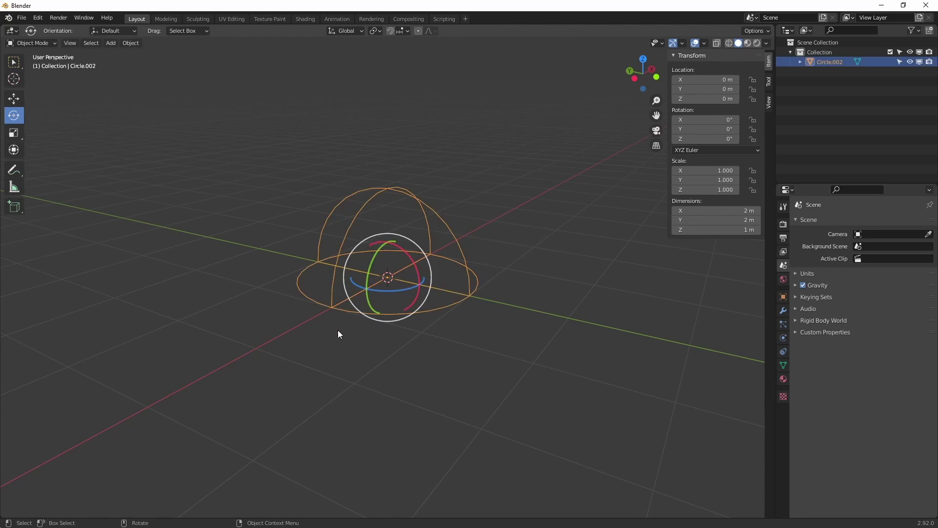
# Add a plain axes empty at the origin and move it about 3.32 m along the X axis
pyautogui.moveTo(338, 330); pyautogui.dragTo(482, 279, button='middle')
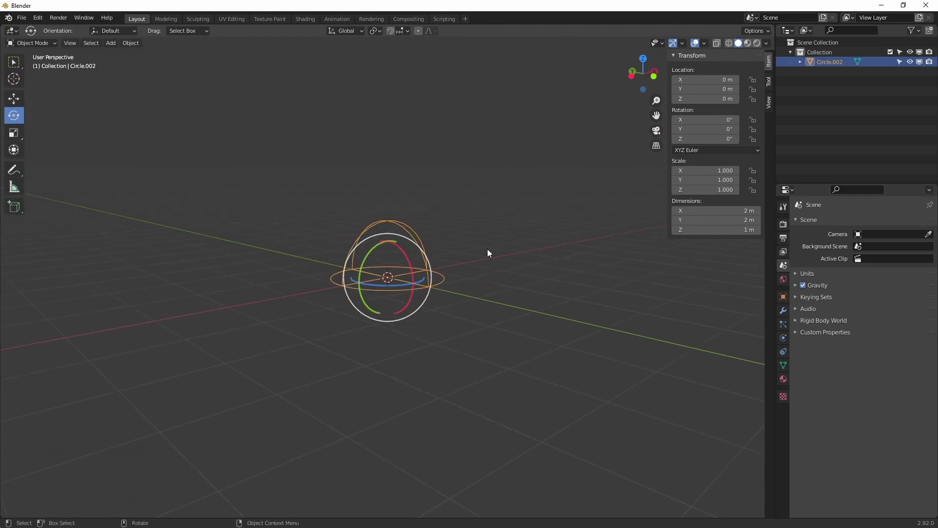
pyautogui.moveTo(478, 260); pyautogui.dragTo(475, 287, button='middle')
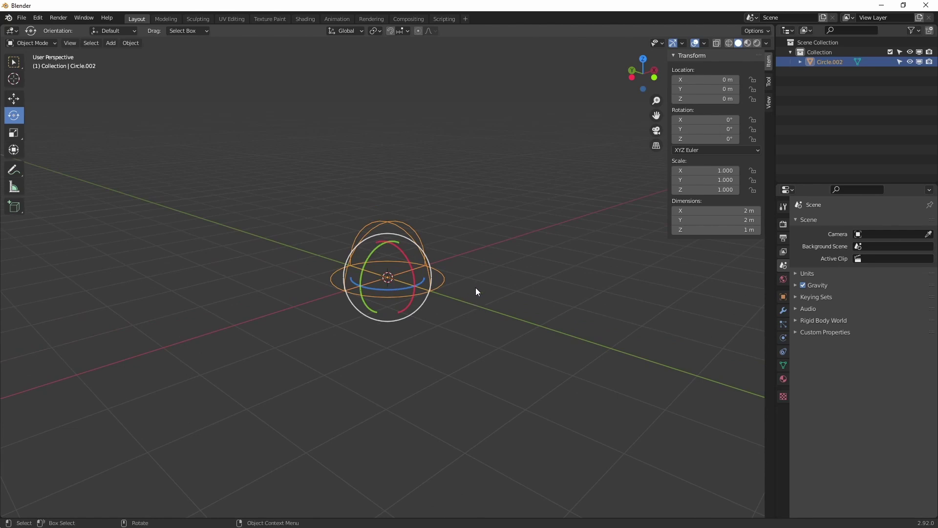
pyautogui.scroll(2, 450, 259)
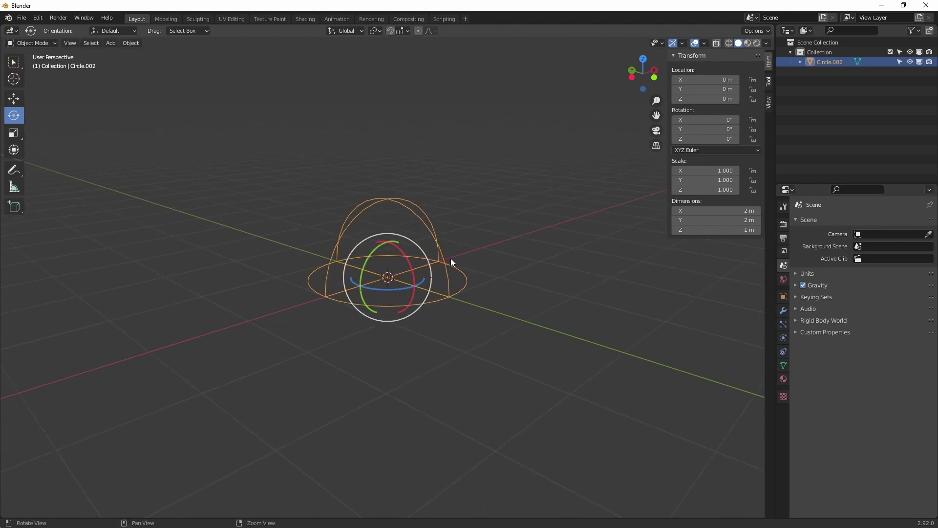
pyautogui.click(114, 44)
pyautogui.moveTo(139, 150)
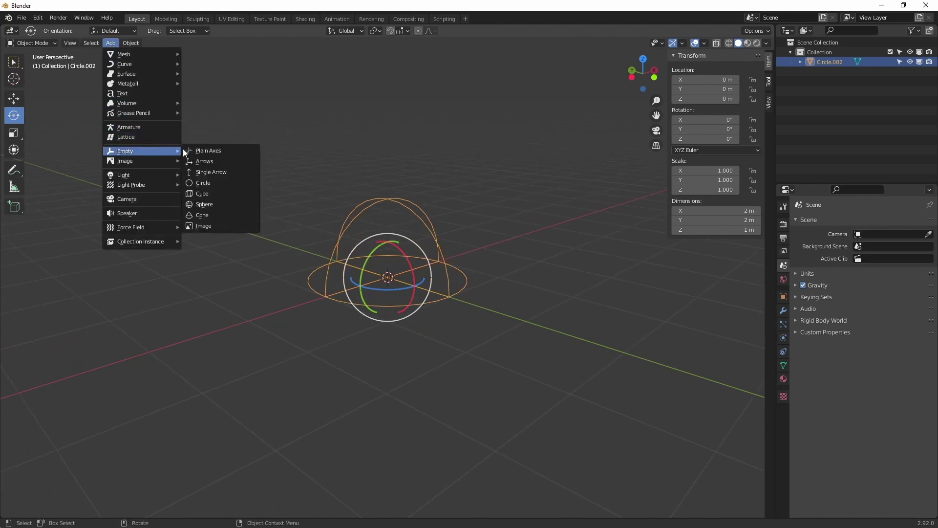
pyautogui.click(224, 148)
pyautogui.hotkey('shift', 'space')
pyautogui.press('g')
pyautogui.moveTo(410, 274); pyautogui.dragTo(550, 230)
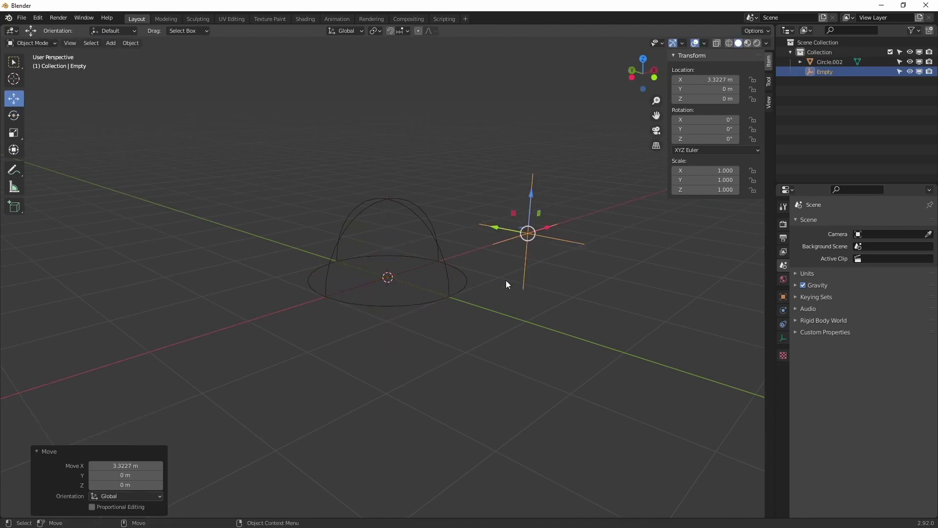
# Move the dome object away from the origin to about -2.33 m along the X axis
pyautogui.moveTo(429, 216); pyautogui.dragTo(414, 256)
pyautogui.keyDown('alt'); pyautogui.moveTo(402, 311); pyautogui.dragTo(405, 303); pyautogui.keyUp('alt')
pyautogui.moveTo(405, 303)
pyautogui.keyDown('alt'); pyautogui.mouseDown(button='right')
pyautogui.moveTo(409, 268)
pyautogui.moveTo(445, 248)
pyautogui.moveTo(390, 294)
pyautogui.mouseUp(button='right'); pyautogui.keyUp('alt')
pyautogui.keyDown('alt'); pyautogui.moveTo(391, 293); pyautogui.dragTo(370, 316, button='middle'); pyautogui.keyUp('alt')
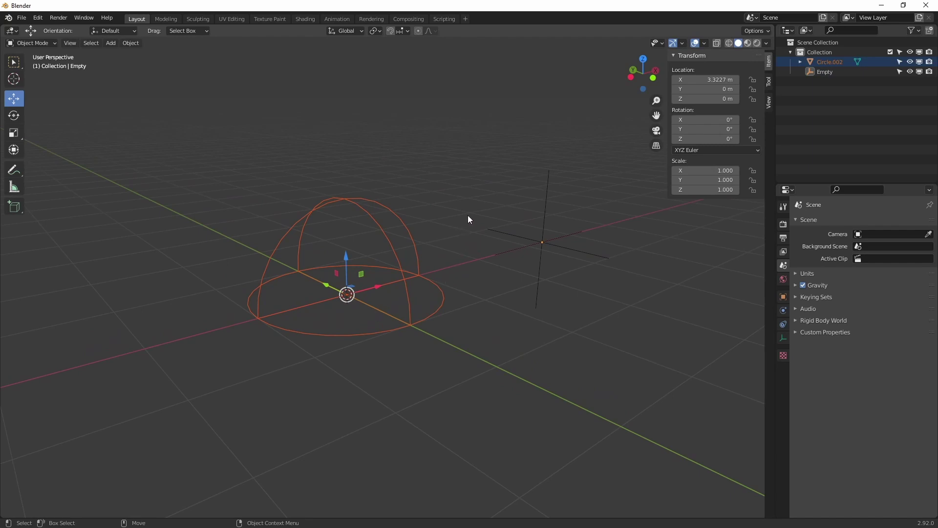
pyautogui.moveTo(375, 293); pyautogui.dragTo(110, 374)
# Set the empty's X location to 0 m
pyautogui.scroll(-3, 436, 339)
pyautogui.click(489, 280)
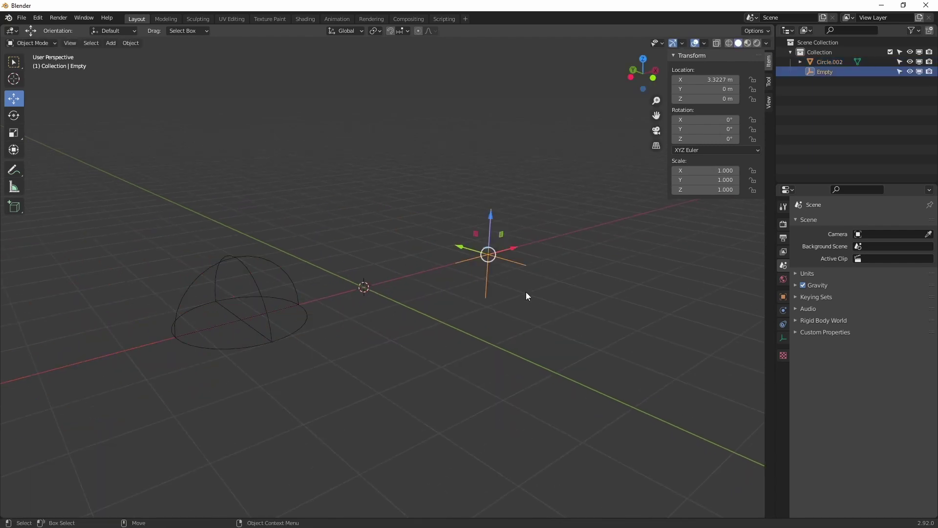
pyautogui.doubleClick(719, 80)
pyautogui.write('0')
pyautogui.press('Return')
# Frame the dome object in the view and rename it as Domelight
pyautogui.moveTo(277, 222); pyautogui.dragTo(244, 286)
pyautogui.press('KP_Decimal')
pyautogui.keyDown('ctrl'); pyautogui.moveTo(320, 313); pyautogui.dragTo(356, 381, button='middle'); pyautogui.keyUp('ctrl')
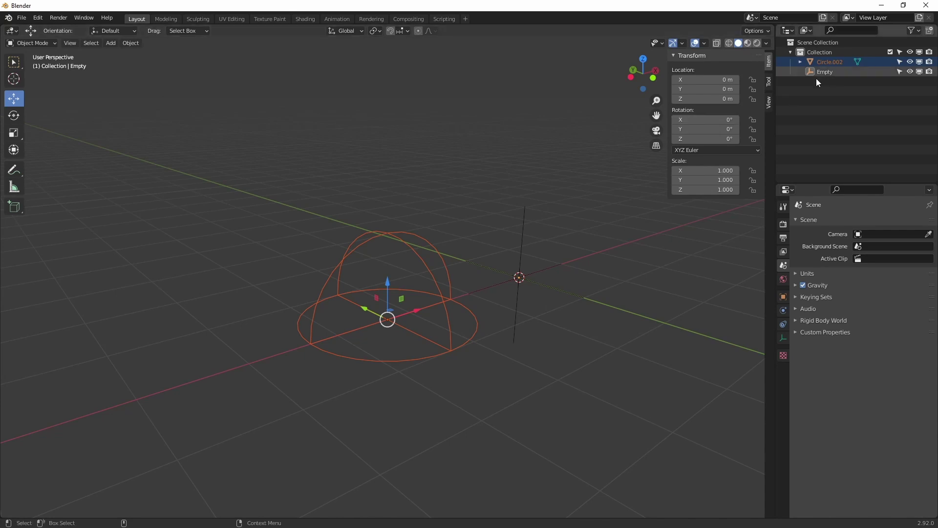
pyautogui.doubleClick(834, 62)
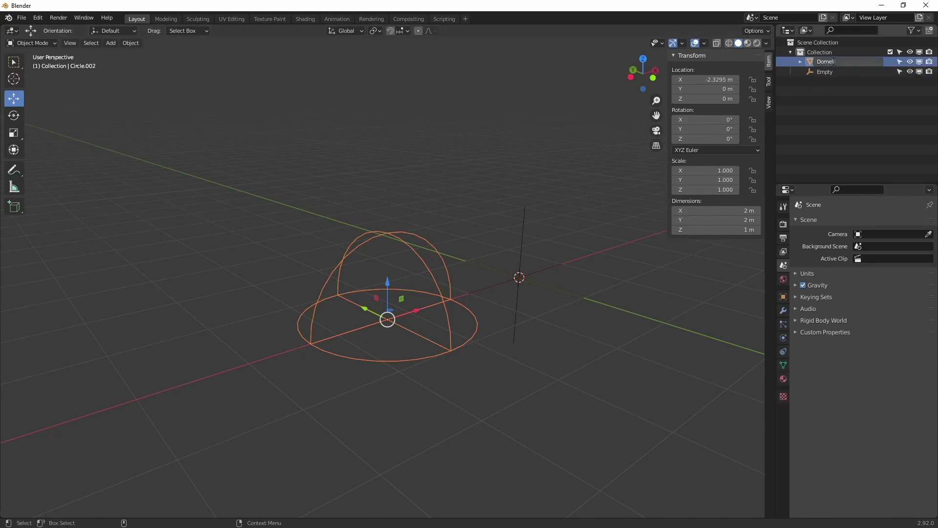
pyautogui.click(856, 91)
# Rename the empty as Domelight_helper and the collection as lights
pyautogui.doubleClick(833, 72)
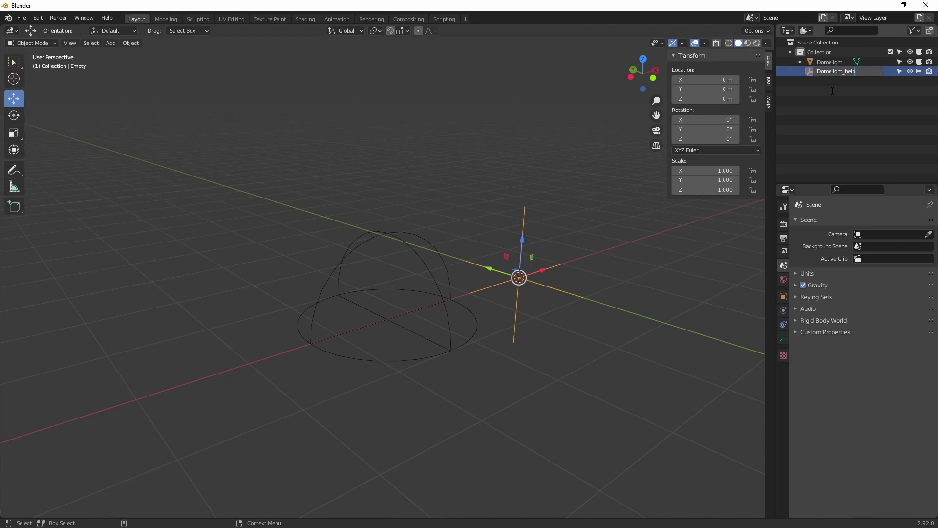
pyautogui.doubleClick(814, 51)
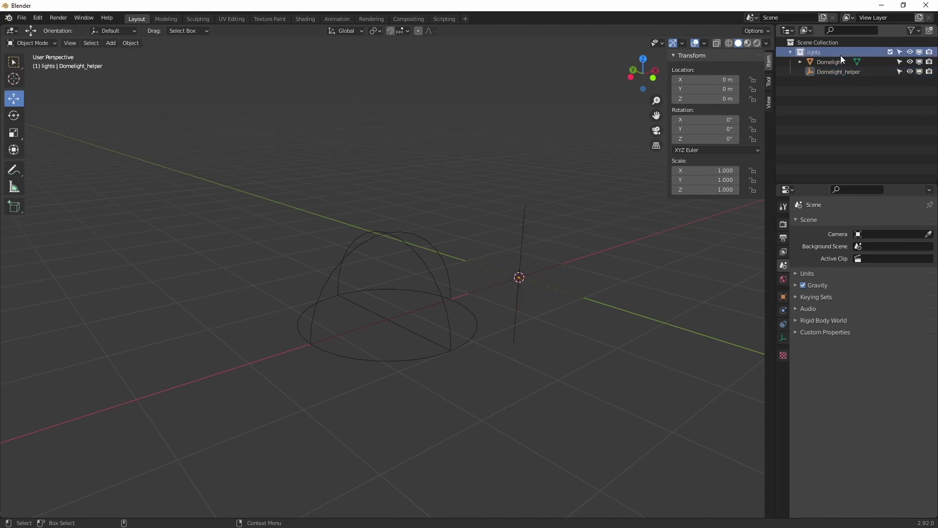
# Try to drive Domelight_helper's X rotation from Domelight's X rotation by copying it as a new driver and pasting it
pyautogui.click(525, 209)
pyautogui.moveTo(402, 233); pyautogui.dragTo(424, 282)
pyautogui.keyDown('shift'); pyautogui.moveTo(424, 282); pyautogui.dragTo(404, 303, button='middle'); pyautogui.keyUp('shift')
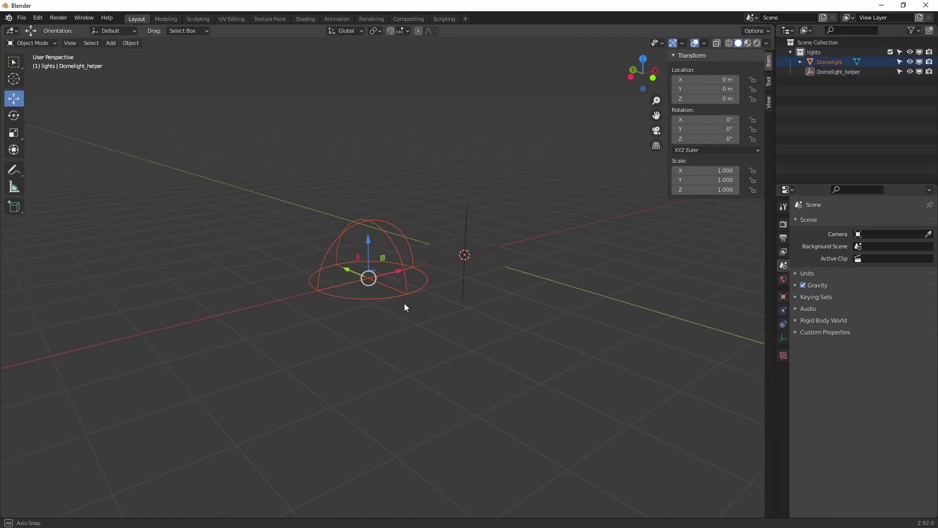
pyautogui.rightClick(707, 120)
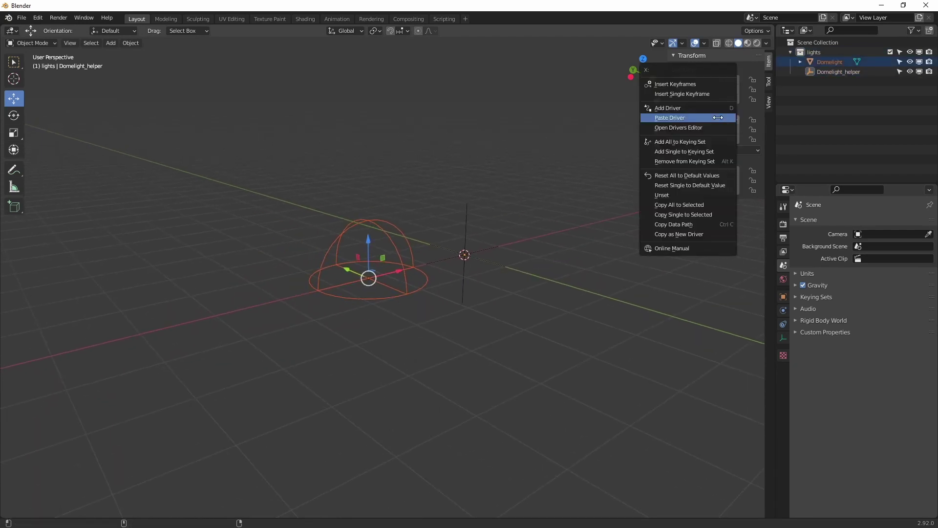
pyautogui.click(704, 235)
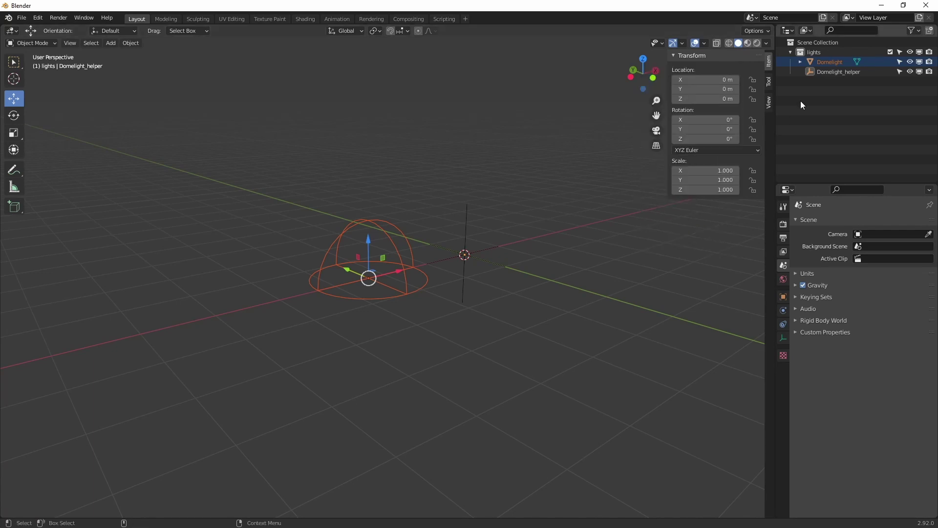
pyautogui.click(833, 72)
pyautogui.rightClick(721, 123)
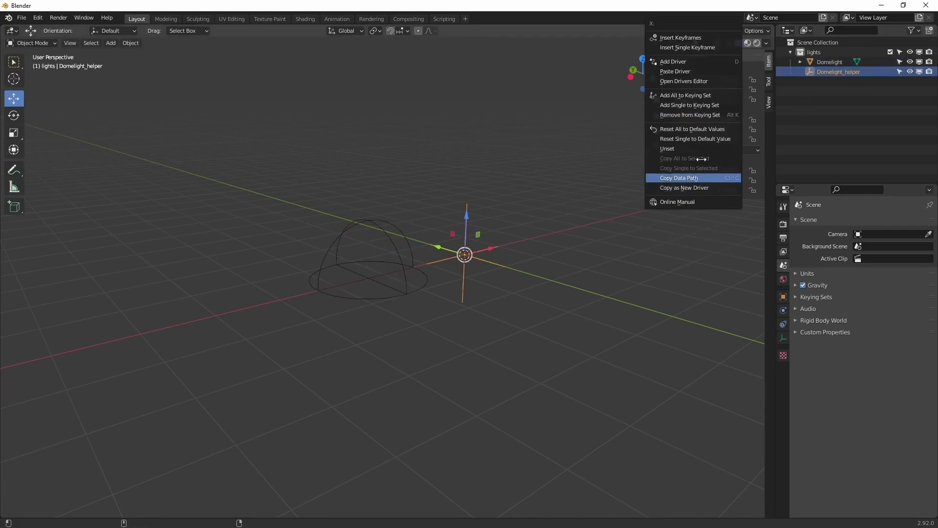
pyautogui.click(699, 72)
# Copy Domelight's Y rotation as a new driver and paste it onto Domelight_helper's Y rotation
pyautogui.click(826, 61)
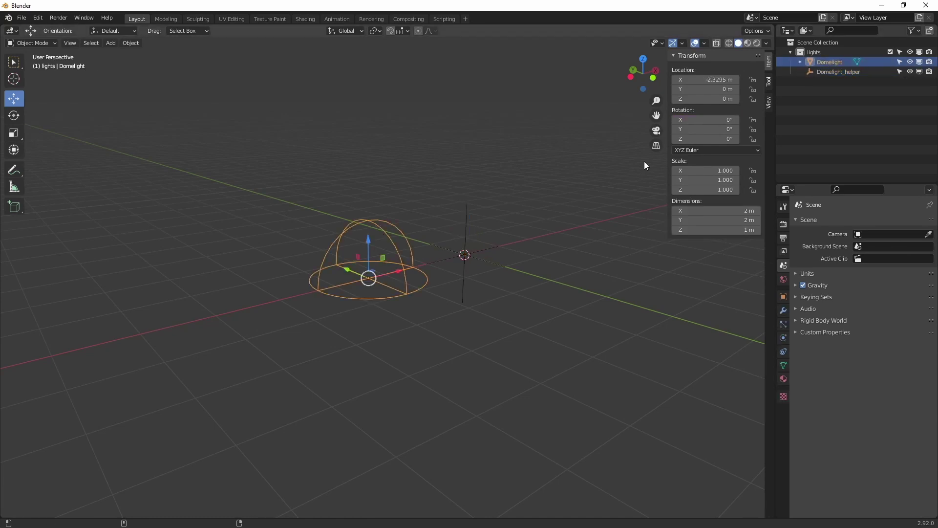
pyautogui.rightClick(721, 129)
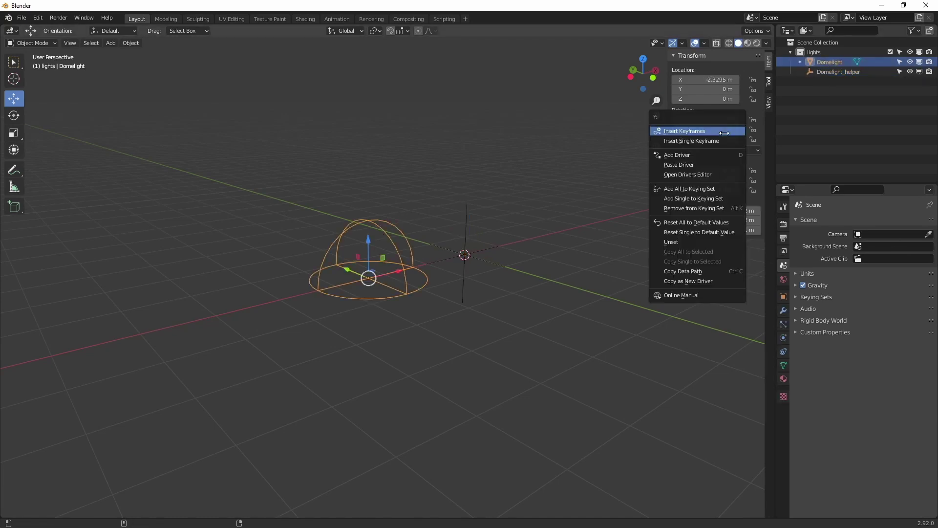
pyautogui.click(715, 282)
pyautogui.click(841, 71)
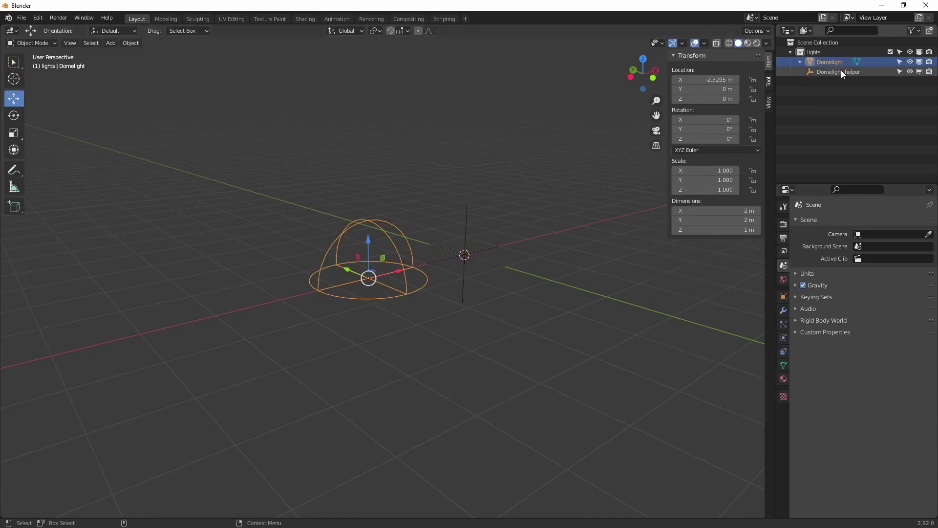
pyautogui.rightClick(725, 129)
pyautogui.click(696, 72)
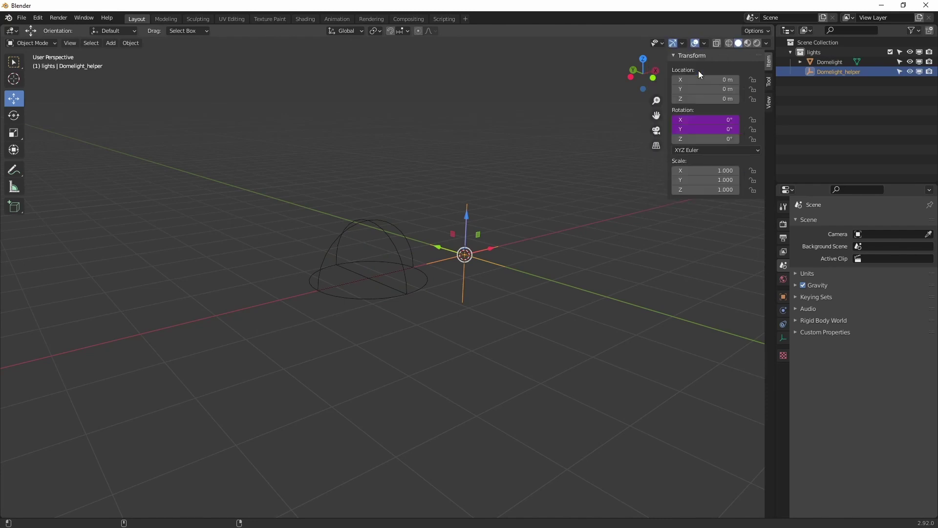
# Copy Domelight's Z rotation as a new driver and paste it onto Domelight_helper's Z rotation
pyautogui.click(832, 62)
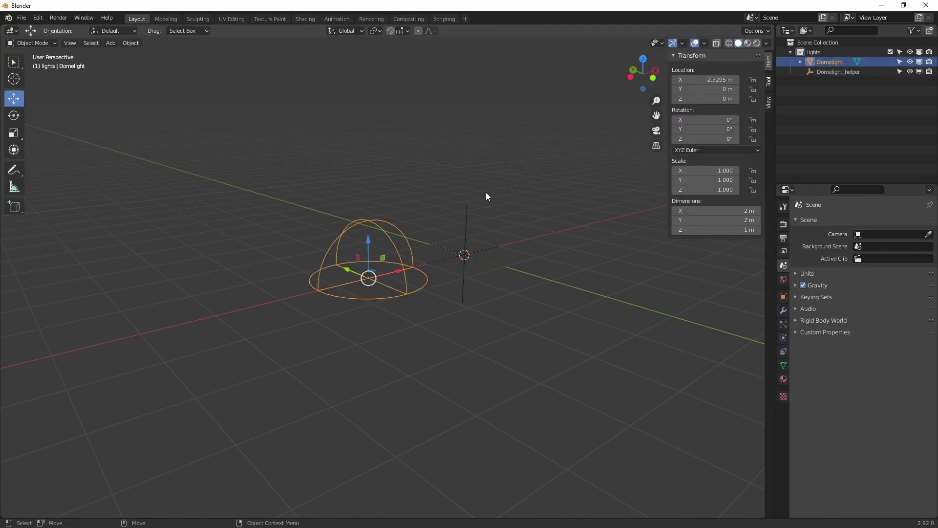
pyautogui.rightClick(720, 141)
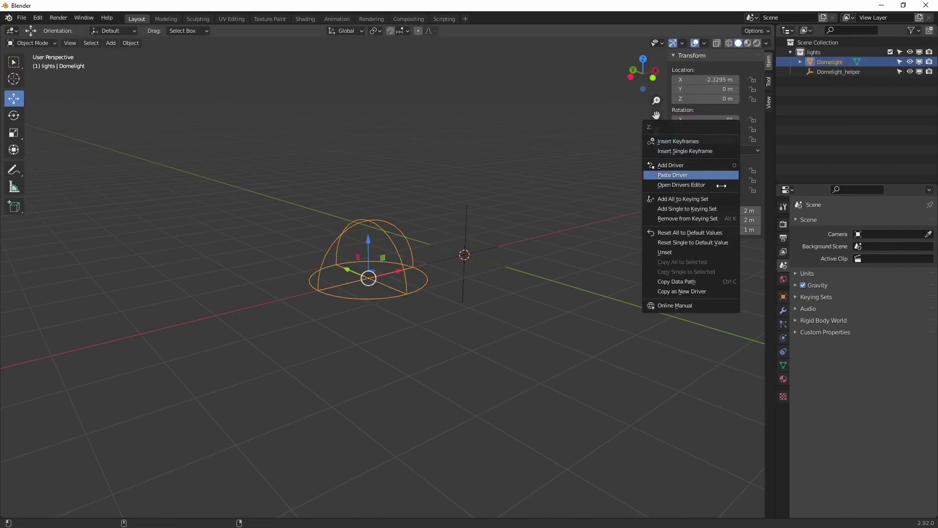
pyautogui.click(703, 292)
pyautogui.click(844, 71)
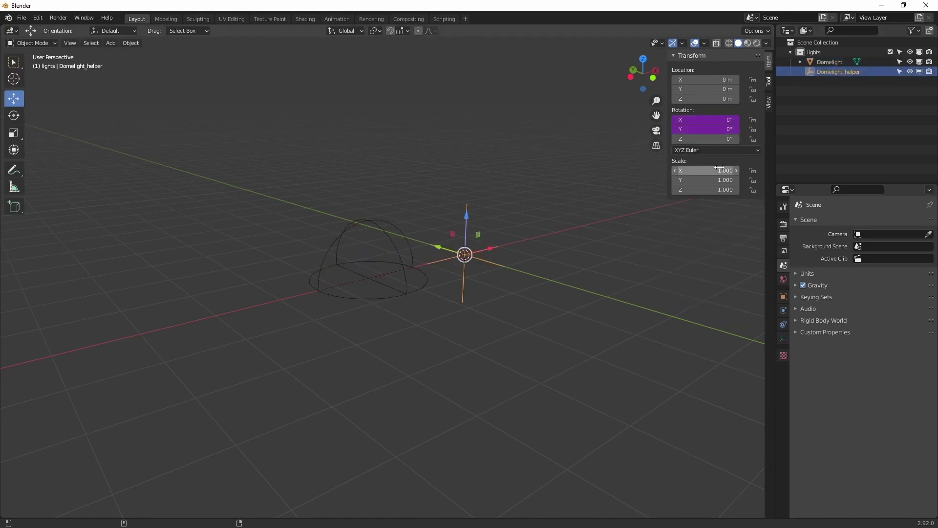
pyautogui.rightClick(727, 140)
pyautogui.click(704, 71)
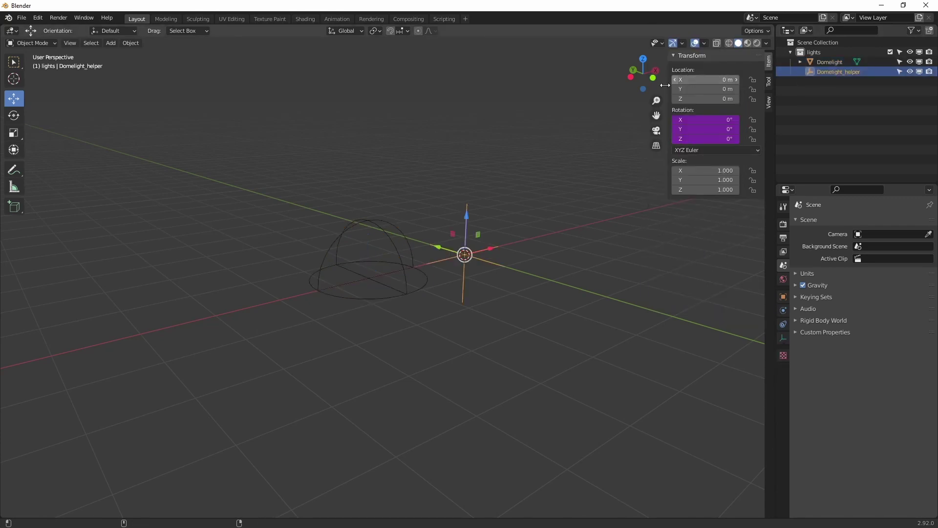
# Test the drivers by freely rotating Domelight with the trackball to about X 30.4°, Y -25° and Z 110°
pyautogui.click(370, 296)
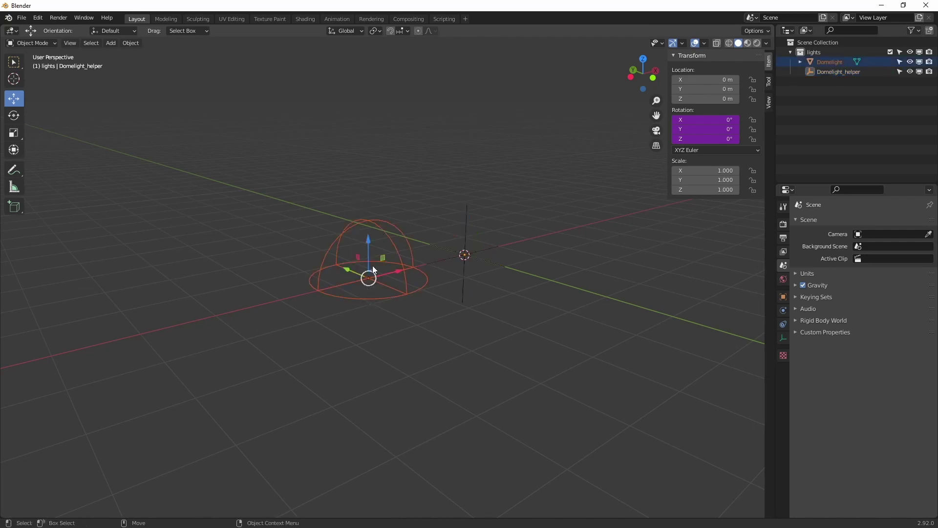
pyautogui.press('e')
pyautogui.moveTo(364, 268); pyautogui.dragTo(460, 293)
pyautogui.moveTo(459, 293)
pyautogui.mouseDown(button='middle')
pyautogui.moveTo(432, 304)
pyautogui.moveTo(409, 286)
pyautogui.moveTo(450, 303)
pyautogui.mouseUp(button='middle')
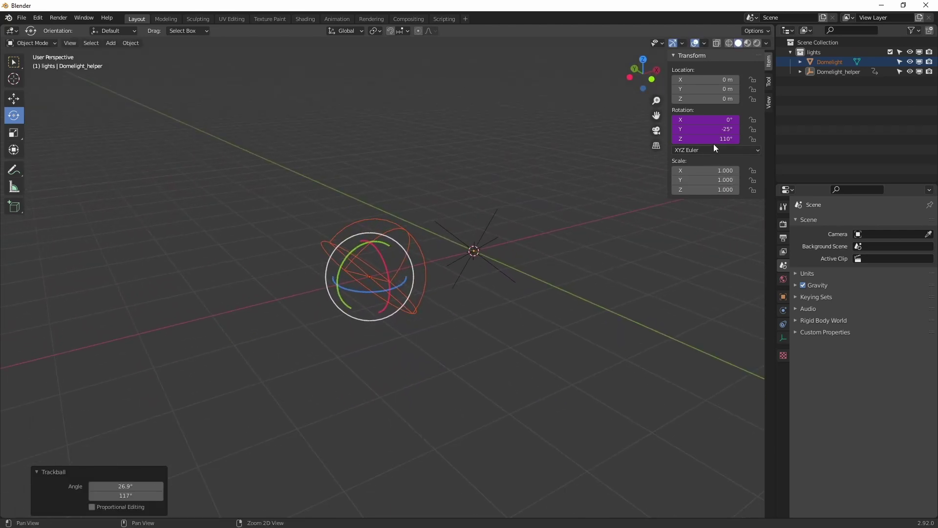
# Compare the rotation values of Domelight and Domelight_helper to check which axes follow
pyautogui.click(838, 71)
pyautogui.click(834, 62)
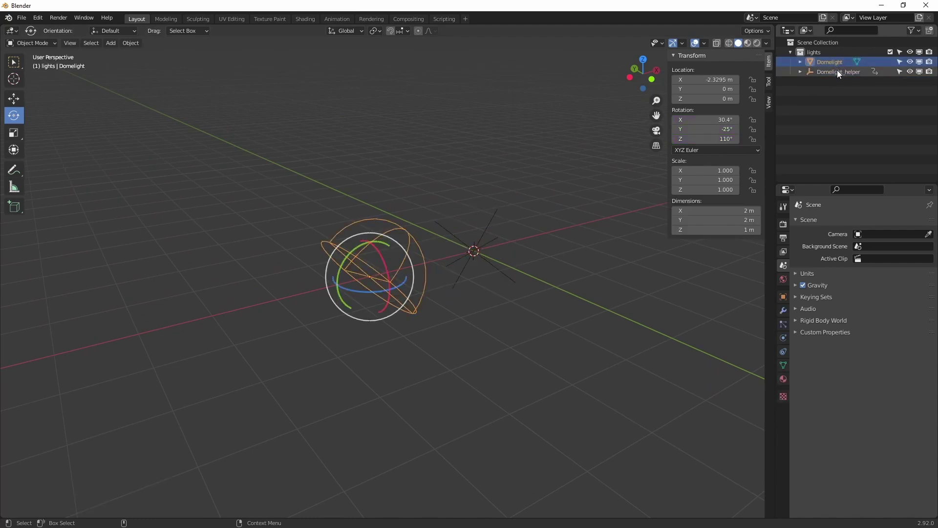
pyautogui.click(837, 71)
pyautogui.click(834, 63)
pyautogui.click(836, 72)
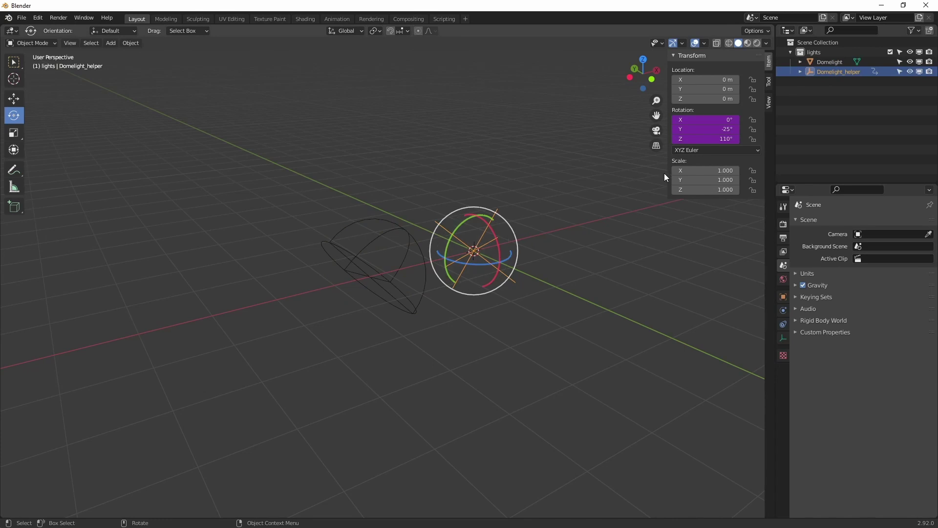
# Copy Domelight's X rotation as a new driver and paste it over the driver on Domelight_helper's X rotation
pyautogui.click(829, 62)
pyautogui.rightClick(715, 120)
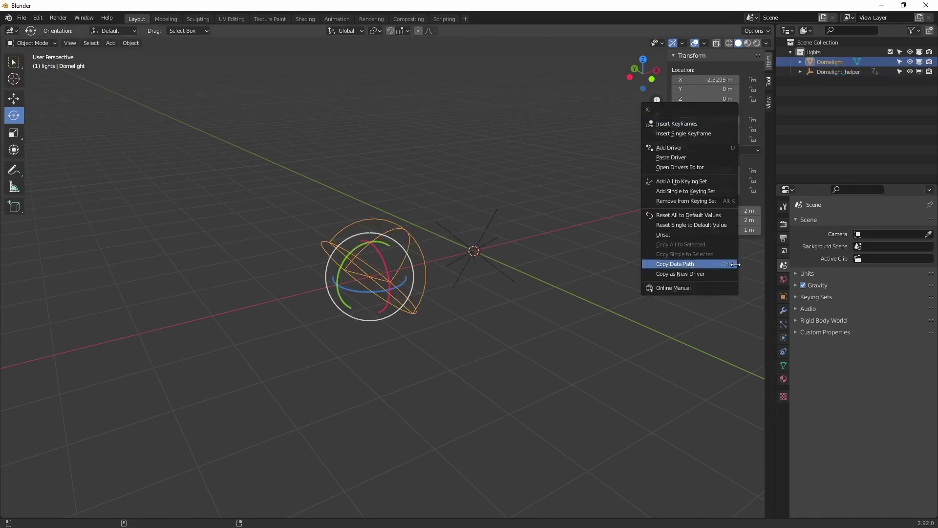
pyautogui.click(712, 274)
pyautogui.click(836, 72)
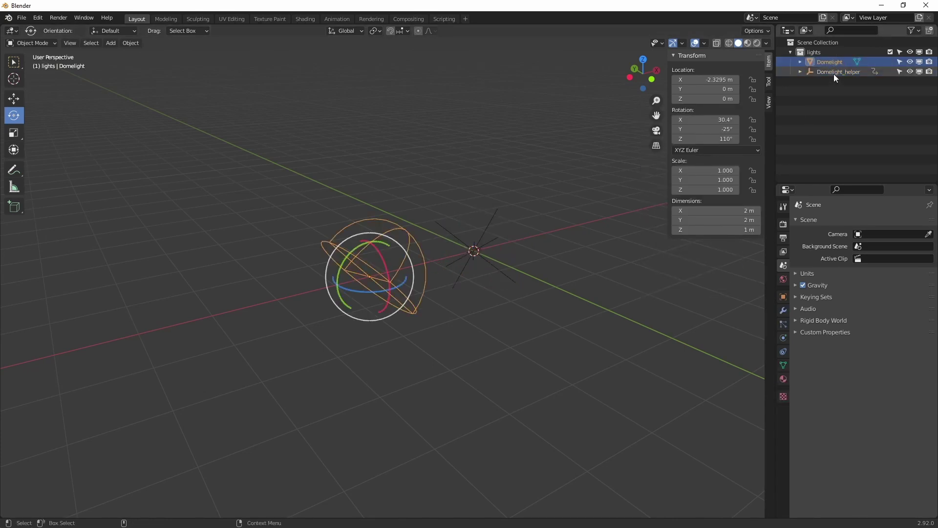
pyautogui.rightClick(713, 119)
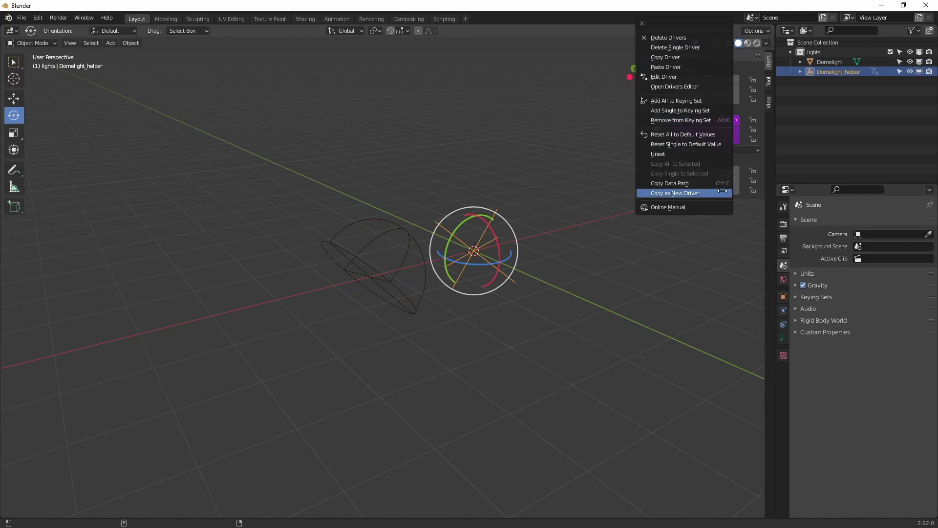
pyautogui.click(687, 69)
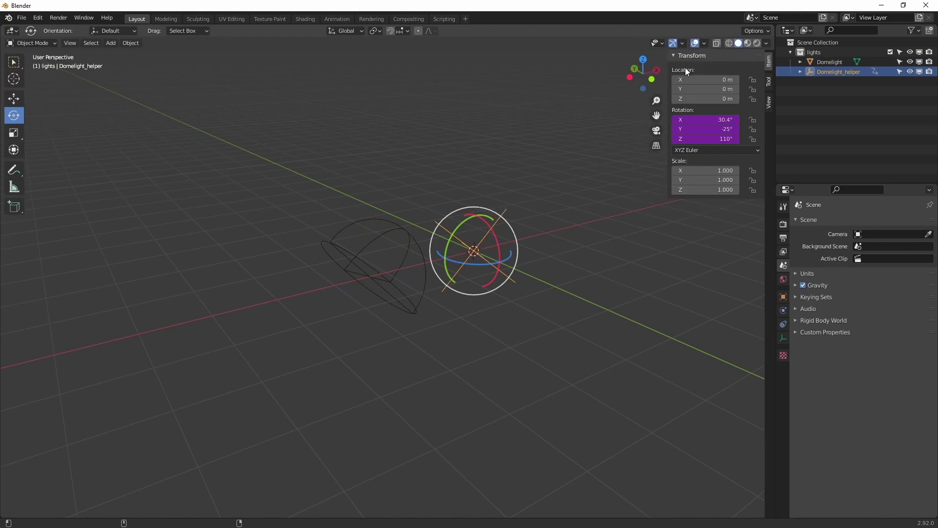
# Test the drivers by freely rotating Domelight to about X 7.92°, Y -7.22° and Z 48.8°, and compare both objects' rotation values
pyautogui.moveTo(336, 206); pyautogui.dragTo(308, 258)
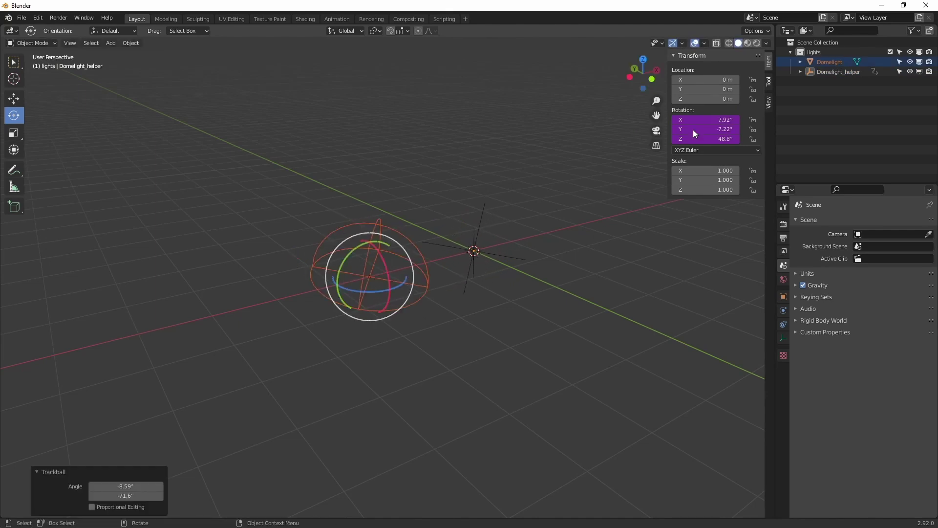
pyautogui.click(834, 73)
pyautogui.click(831, 62)
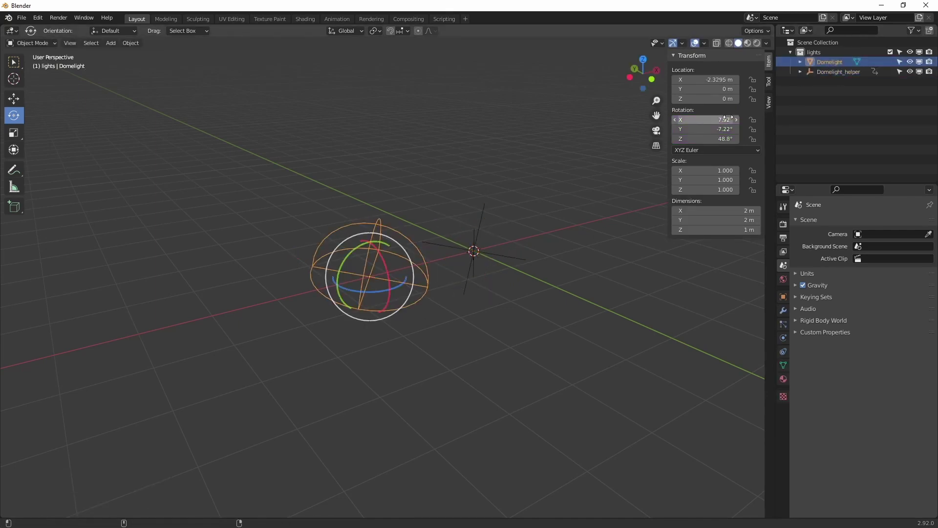
# Reset Domelight's rotation to 0° on all three axes
pyautogui.press('BackSpace')
pyautogui.press('BackSpace')
# Make Domelight_helper unselectable, hide it, and disable it in viewports and renders using the outliner's restriction toggles
pyautogui.moveTo(489, 228); pyautogui.dragTo(536, 250)
pyautogui.moveTo(393, 303); pyautogui.dragTo(407, 271, button='middle')
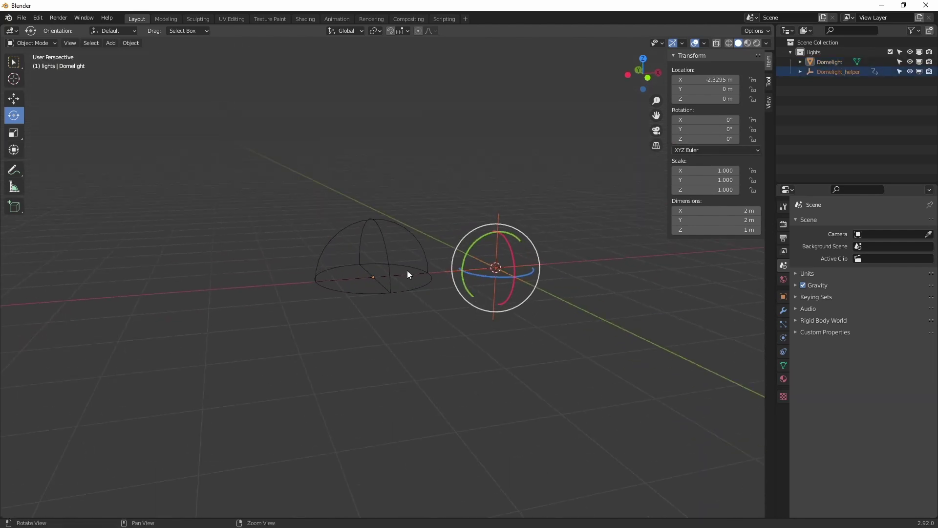
pyautogui.click(918, 31)
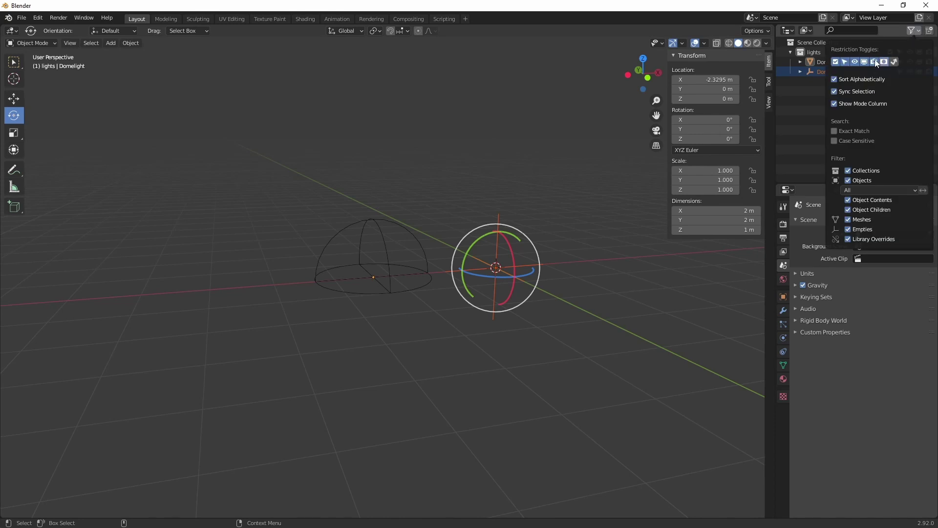
pyautogui.click(845, 62)
pyautogui.click(900, 71)
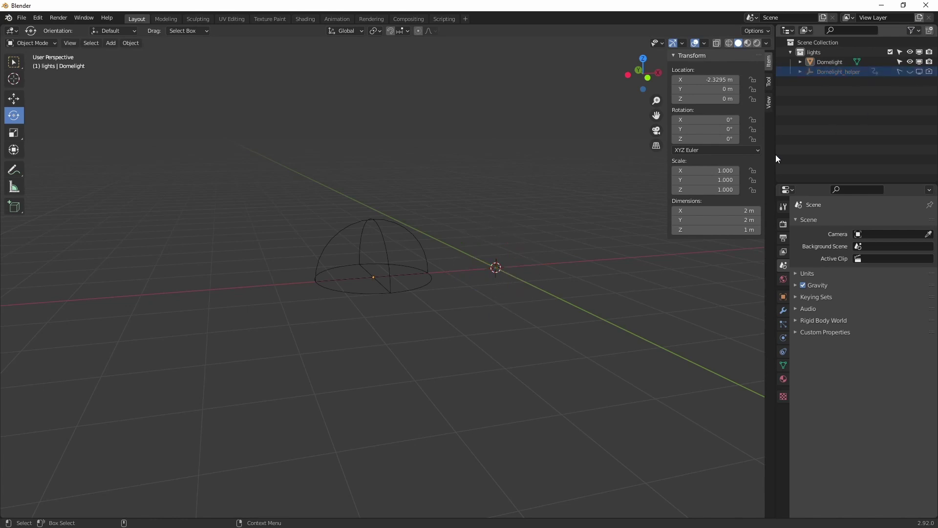
# Select Domelight and set its X location to 0 m so it sits at the world origin
pyautogui.click(378, 268)
pyautogui.keyDown('alt'); pyautogui.moveTo(371, 314); pyautogui.dragTo(394, 315); pyautogui.keyUp('alt')
pyautogui.press('w')
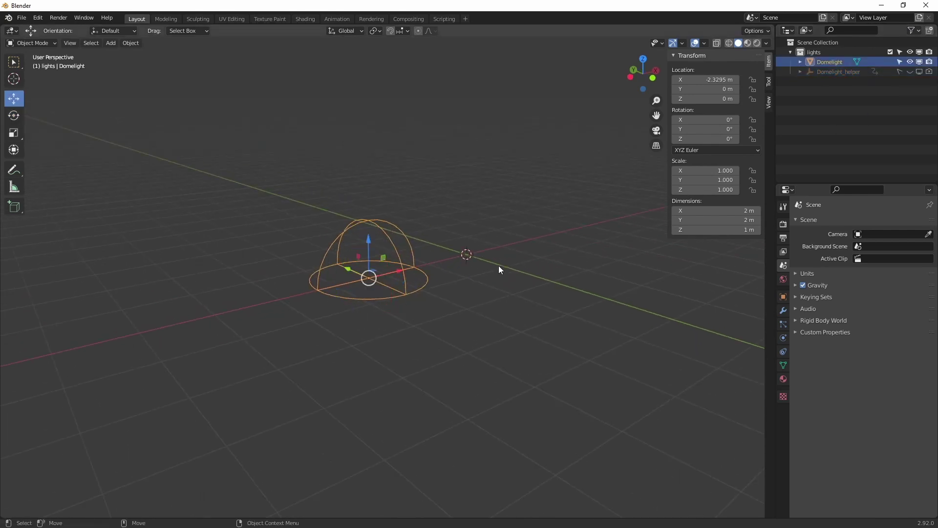
pyautogui.click(706, 79)
pyautogui.write('0')
pyautogui.press('Return')
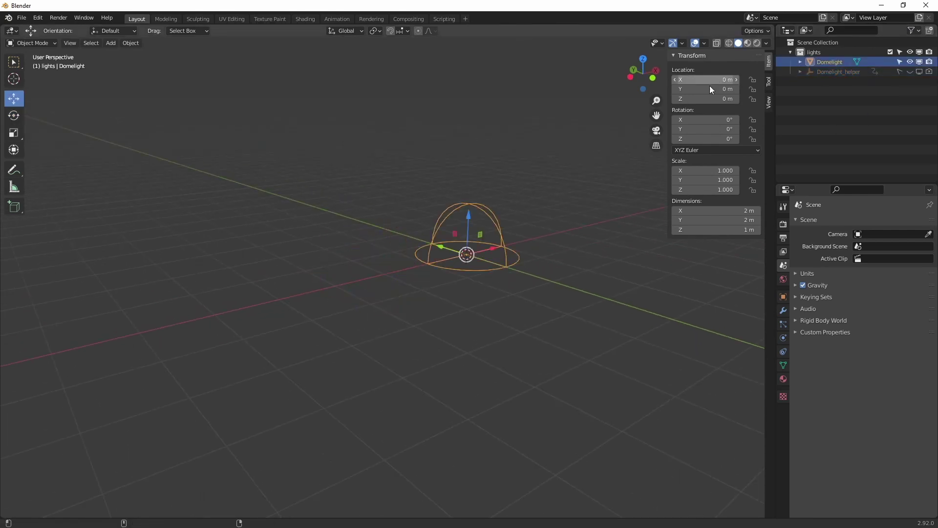
# Deselect Domelight and split the 3D viewport horizontally, leaving the smaller area below
pyautogui.click(348, 210)
pyautogui.rightClick(489, 25)
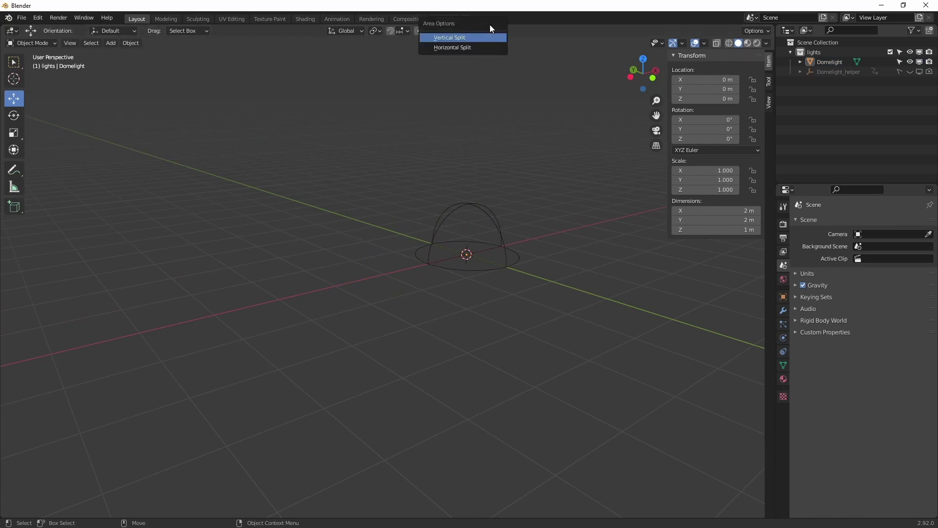
pyautogui.click(482, 45)
pyautogui.click(435, 318)
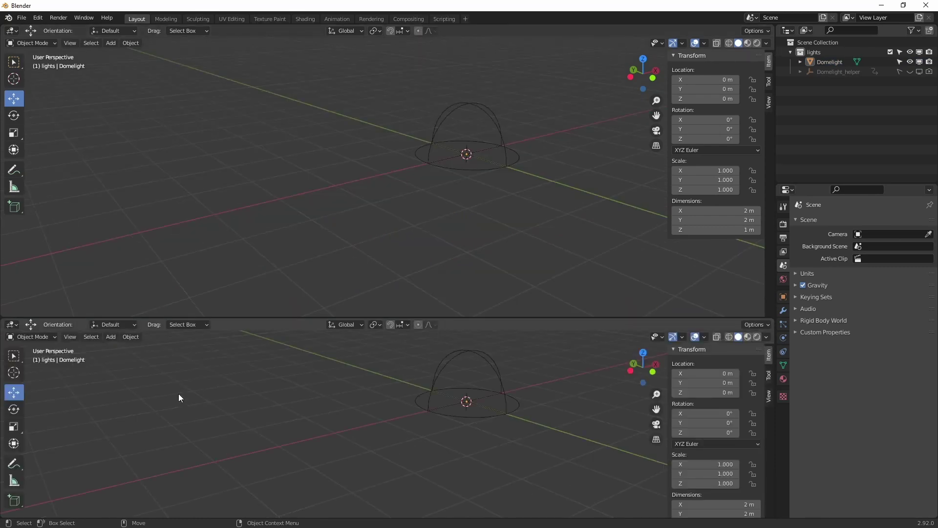
# Turn the lower area into a Shader Editor showing the World nodes
pyautogui.click(12, 325)
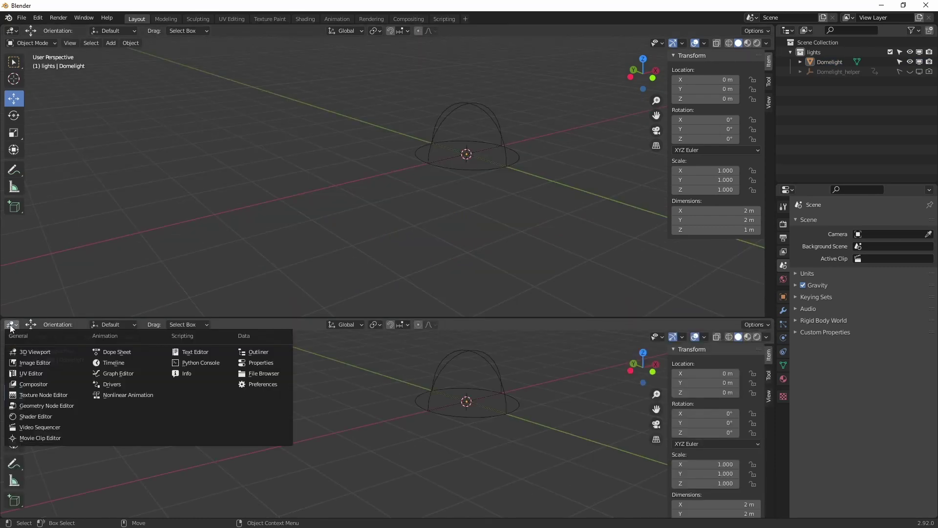
pyautogui.click(59, 416)
pyautogui.click(43, 325)
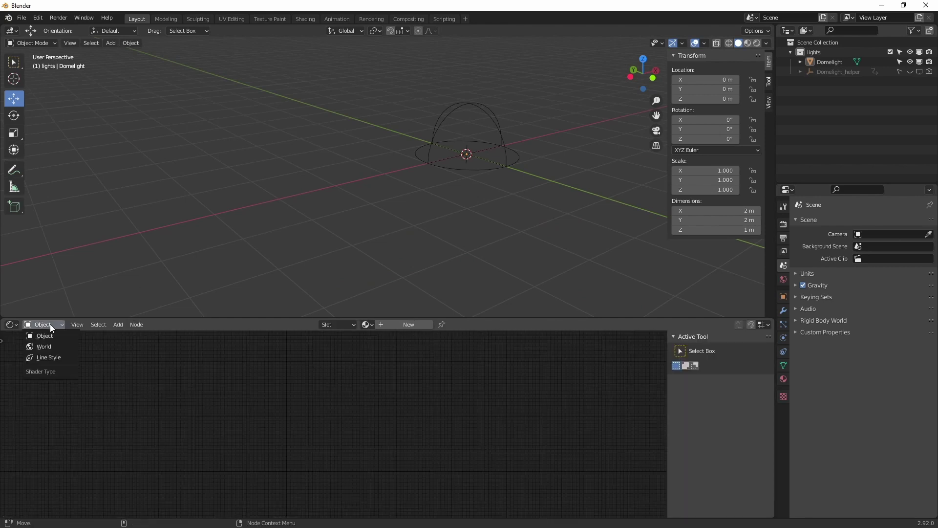
pyautogui.click(74, 347)
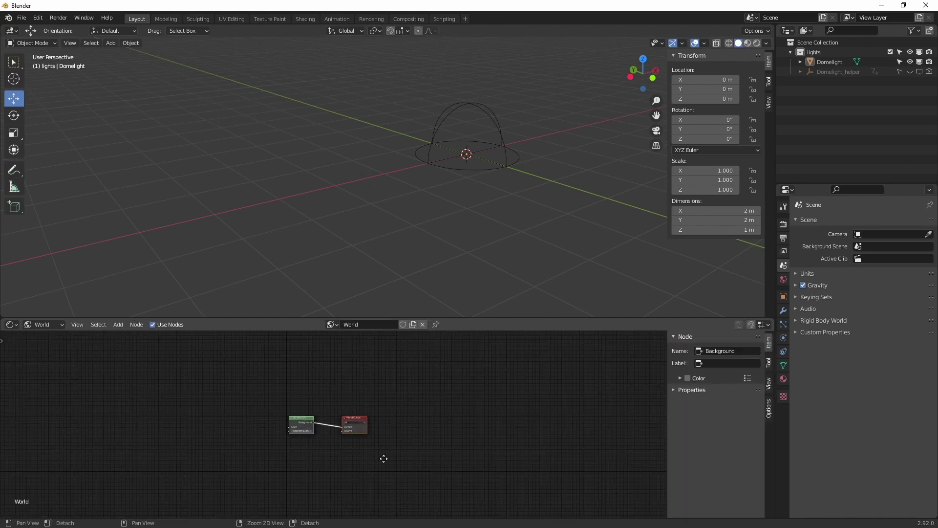
# Move the Background and World Output nodes far apart in the world node tree
pyautogui.press('Home')
pyautogui.scroll(4, 482, 362)
pyautogui.moveTo(437, 421); pyautogui.dragTo(351, 446, button='middle')
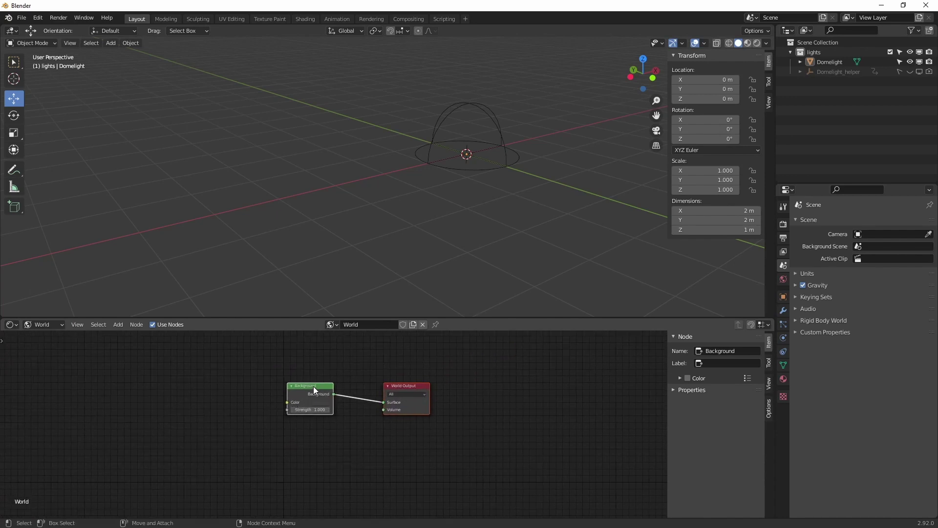
pyautogui.moveTo(313, 386)
pyautogui.mouseDown()
pyautogui.moveTo(222, 385)
pyautogui.moveTo(305, 385)
pyautogui.mouseUp()
pyautogui.moveTo(280, 362); pyautogui.dragTo(123, 390)
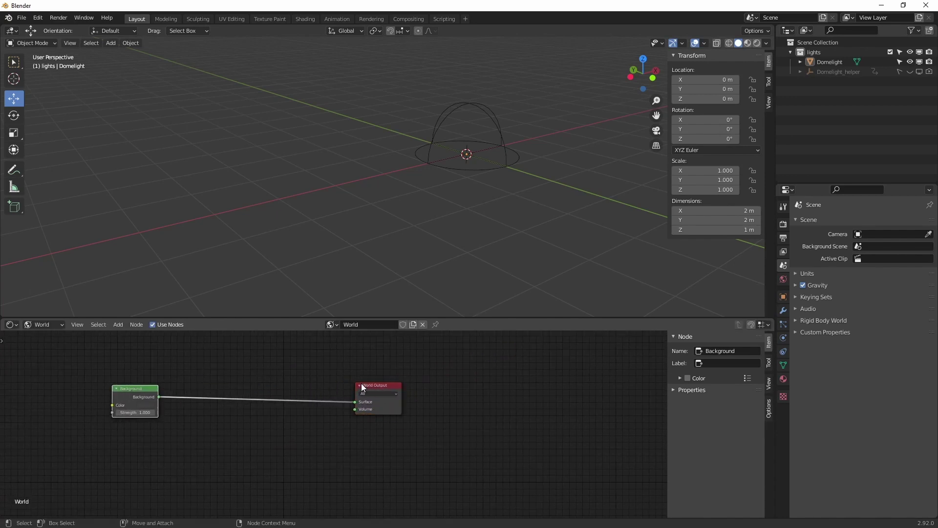
pyautogui.moveTo(365, 385); pyautogui.dragTo(460, 383)
pyautogui.keyDown('ctrl'); pyautogui.moveTo(370, 361); pyautogui.dragTo(391, 397, button='middle'); pyautogui.keyUp('ctrl')
pyautogui.moveTo(391, 397); pyautogui.dragTo(397, 417, button='middle')
# Rename the world as Domelight
pyautogui.click(375, 326)
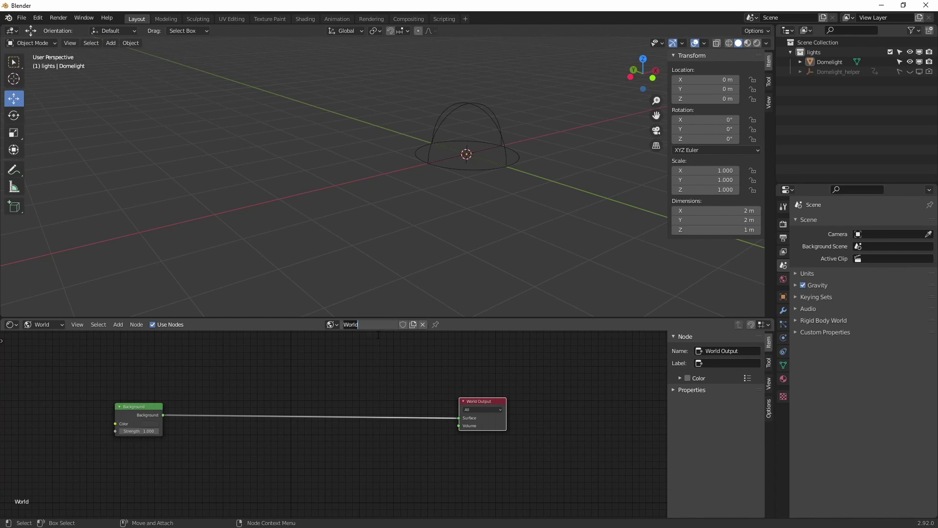
pyautogui.write('Doim')
pyautogui.write('light')
pyautogui.press('Return')
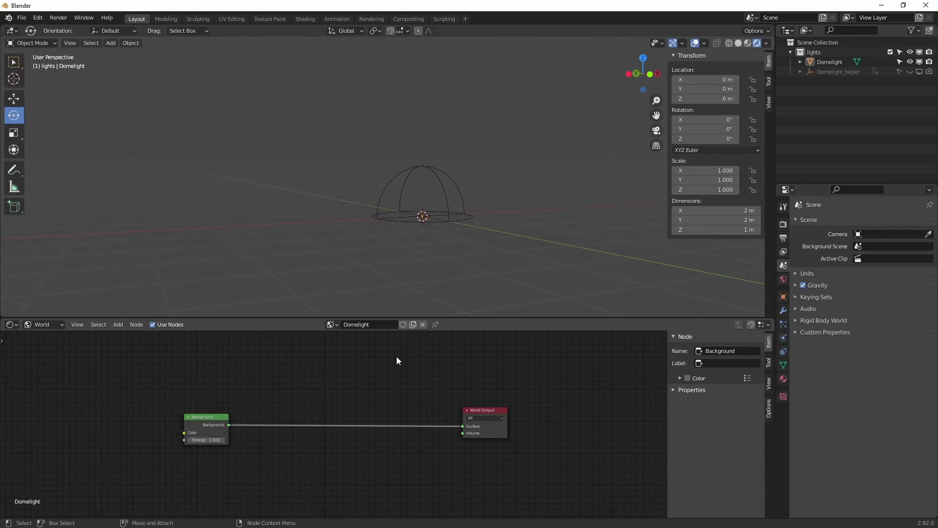
# Add a Texture Coordinate node and place it well before the Background node
pyautogui.keyDown('alt'); pyautogui.moveTo(348, 372); pyautogui.dragTo(458, 379, button='middle'); pyautogui.keyUp('alt')
pyautogui.keyDown('alt'); pyautogui.moveTo(444, 386); pyautogui.dragTo(337, 402, button='right'); pyautogui.keyUp('alt')
pyautogui.keyDown('alt'); pyautogui.moveTo(174, 414); pyautogui.dragTo(284, 397, button='middle'); pyautogui.keyUp('alt')
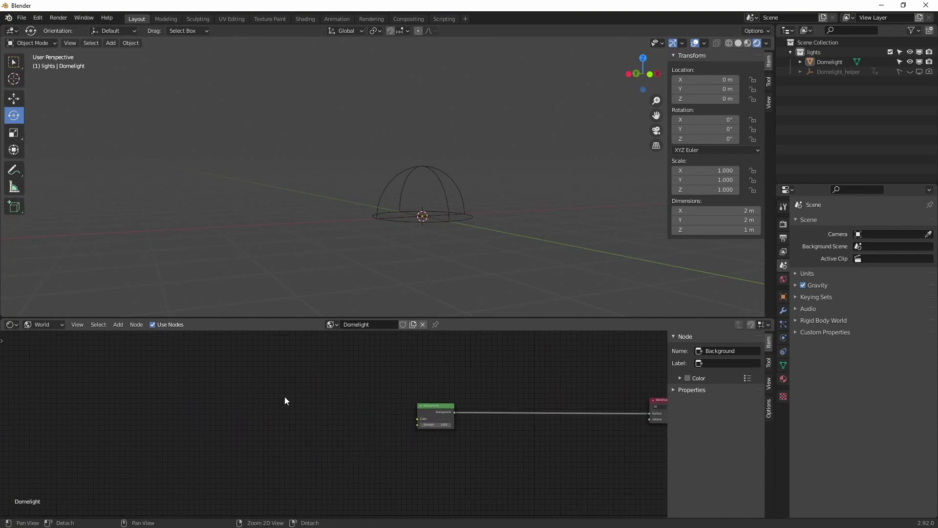
pyautogui.keyDown('alt'); pyautogui.moveTo(284, 397); pyautogui.dragTo(272, 345, button='right'); pyautogui.keyUp('alt')
pyautogui.press('Tab')
pyautogui.write('text')
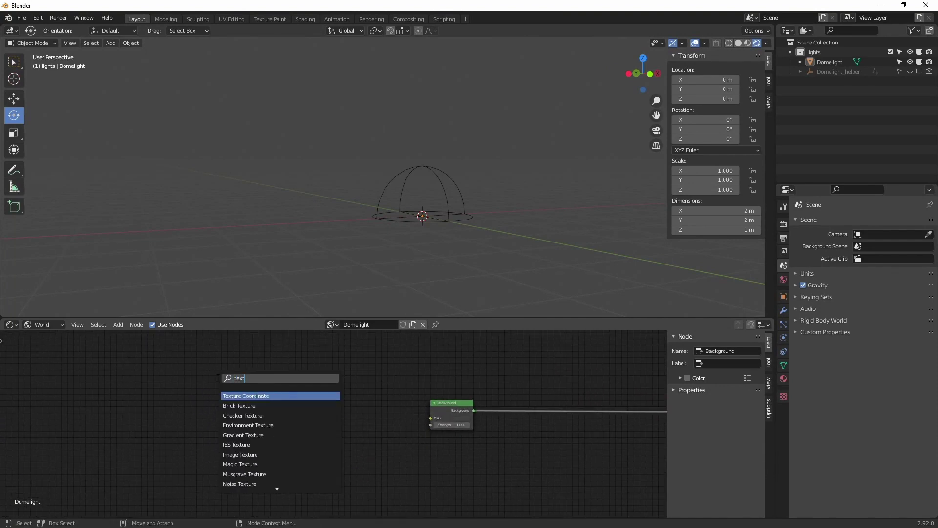
pyautogui.press('Return')
pyautogui.moveTo(247, 384); pyautogui.dragTo(206, 381)
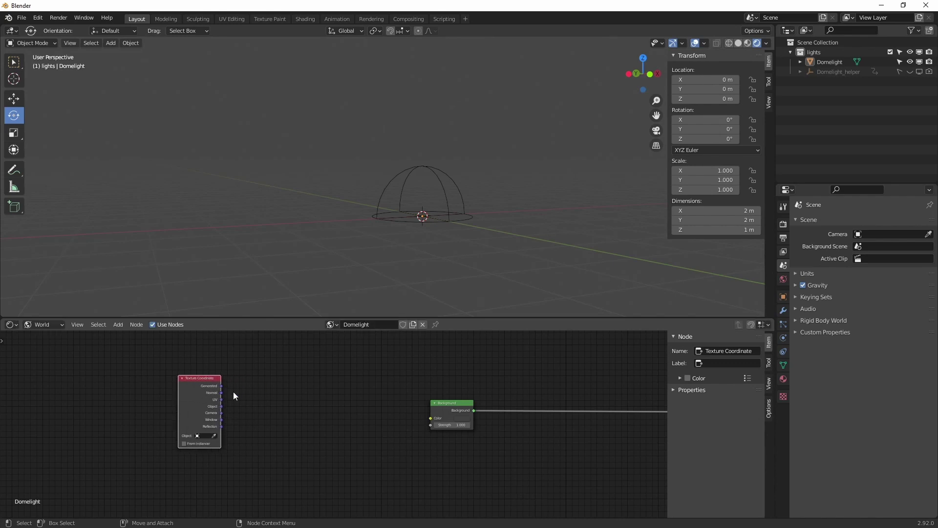
# Set the Texture Coordinate node's Object to Domelight by sampling it from the outliner
pyautogui.keyDown('alt'); pyautogui.moveTo(294, 397); pyautogui.dragTo(300, 367, button='middle'); pyautogui.keyUp('alt')
pyautogui.keyDown('alt'); pyautogui.moveTo(300, 368); pyautogui.dragTo(318, 368, button='right'); pyautogui.keyUp('alt')
pyautogui.click(217, 407)
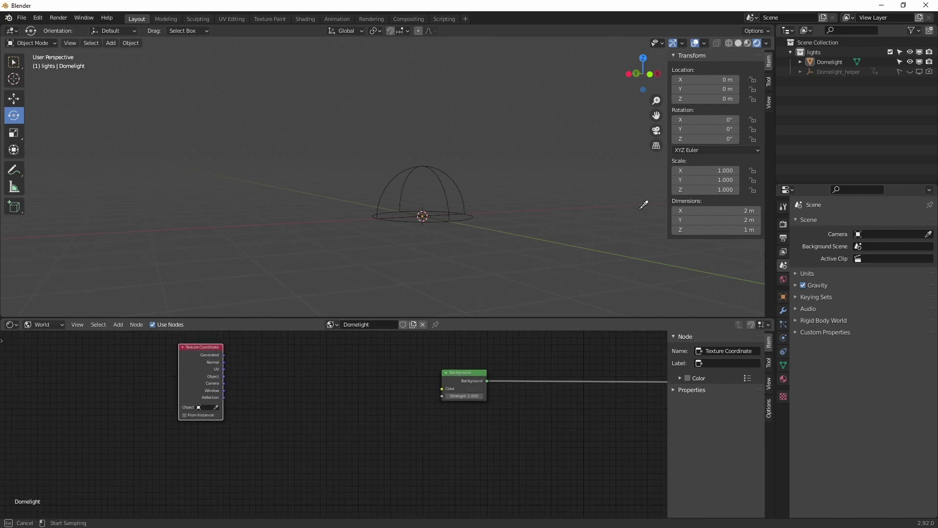
pyautogui.click(830, 62)
# Add a Mapping node and place it between the Texture Coordinate and Background nodes
pyautogui.moveTo(307, 409); pyautogui.dragTo(321, 469, button='middle')
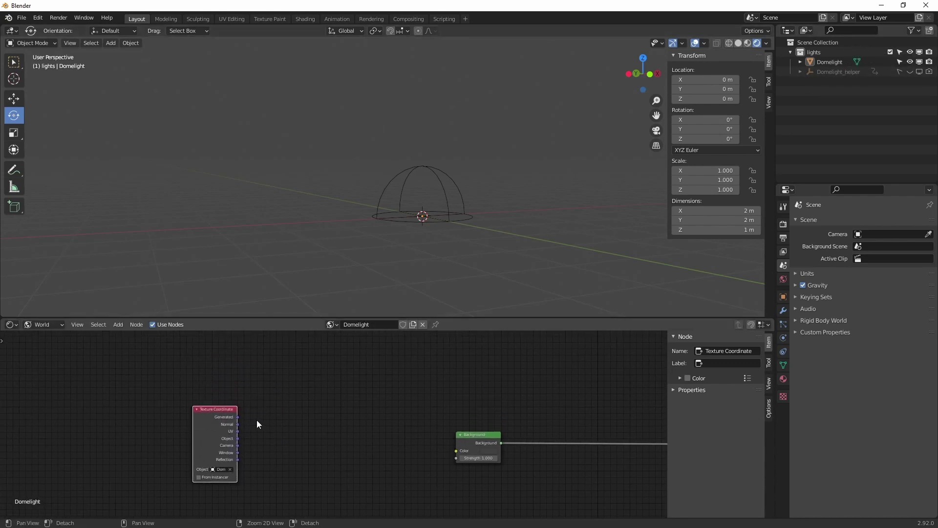
pyautogui.scroll(1, 266, 418)
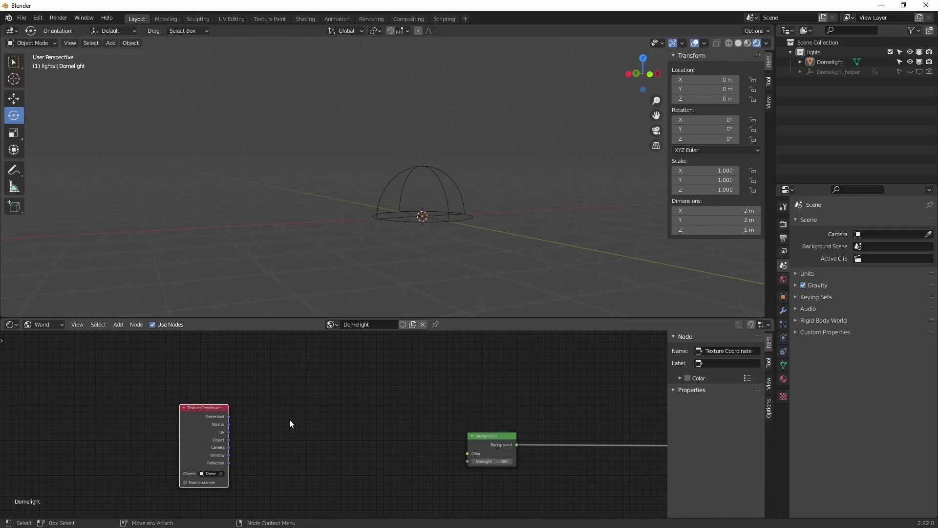
pyautogui.press('F3')
pyautogui.write('mapp')
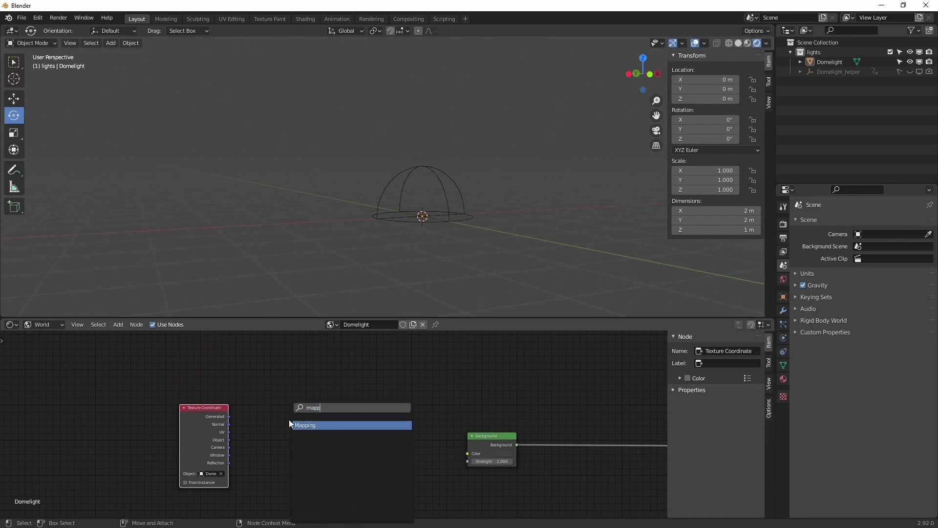
pyautogui.press('Return')
pyautogui.moveTo(327, 427); pyautogui.dragTo(331, 384)
# Connect the Texture Coordinate node's Object output to the Mapping node's Vector input
pyautogui.keyDown('alt'); pyautogui.moveTo(257, 412); pyautogui.dragTo(237, 424, button='right'); pyautogui.keyUp('alt')
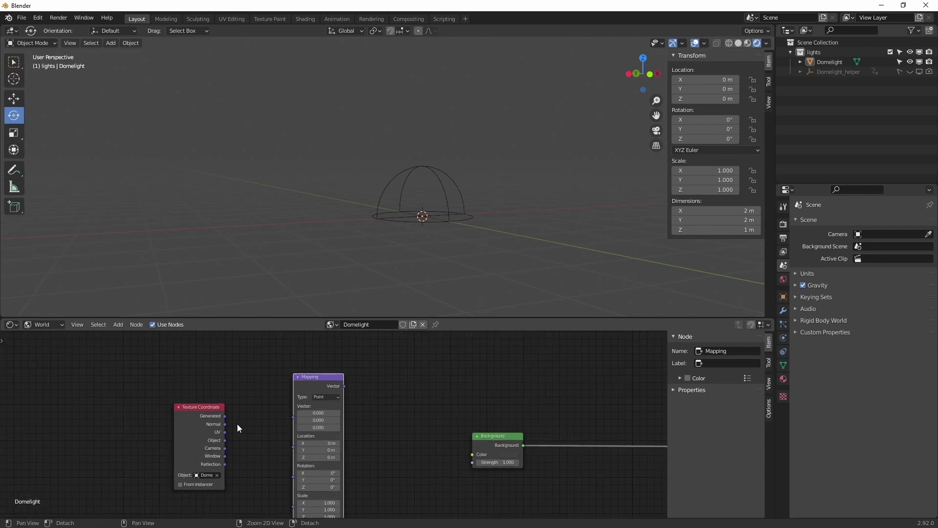
pyautogui.moveTo(225, 441); pyautogui.dragTo(320, 412)
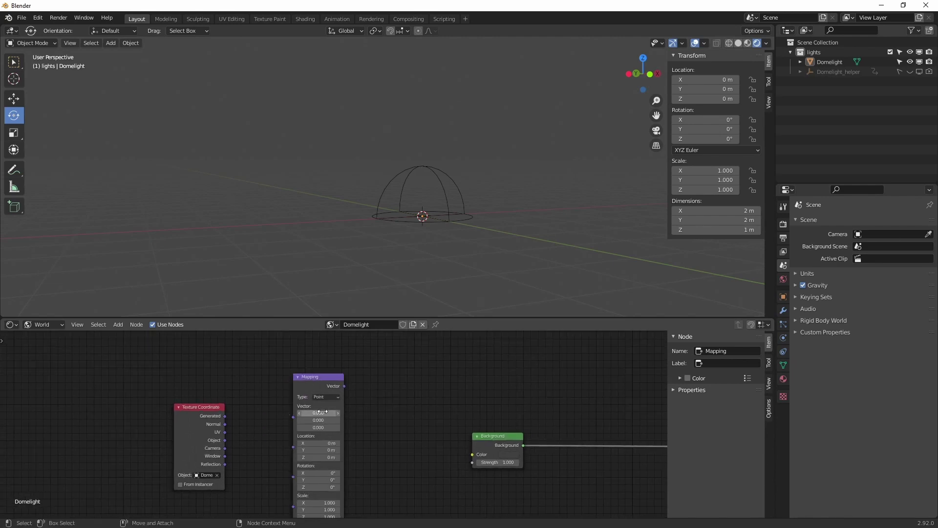
pyautogui.moveTo(225, 440); pyautogui.dragTo(293, 417)
# Add an Environment Texture node between the Mapping and Background nodes
pyautogui.moveTo(403, 418); pyautogui.dragTo(297, 408, button='middle')
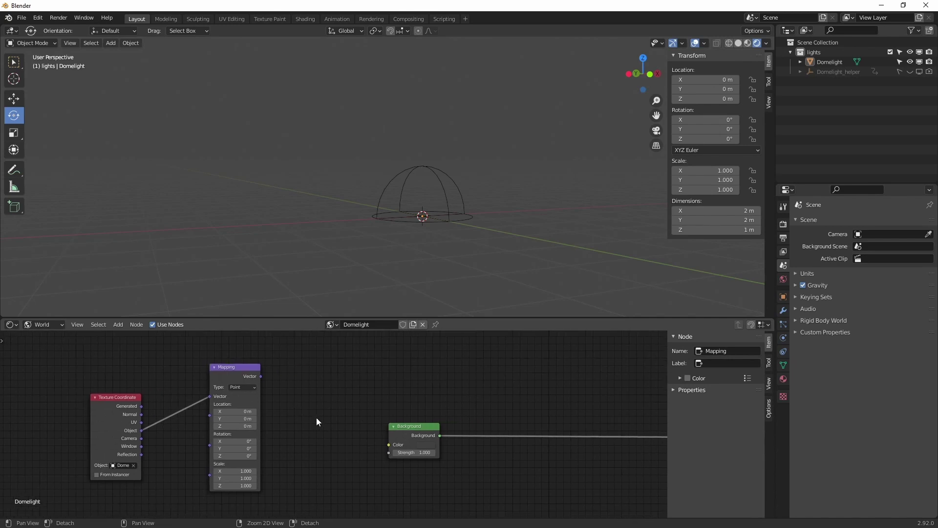
pyautogui.hotkey('shift', 'a')
pyautogui.click(317, 401)
pyautogui.write('envi')
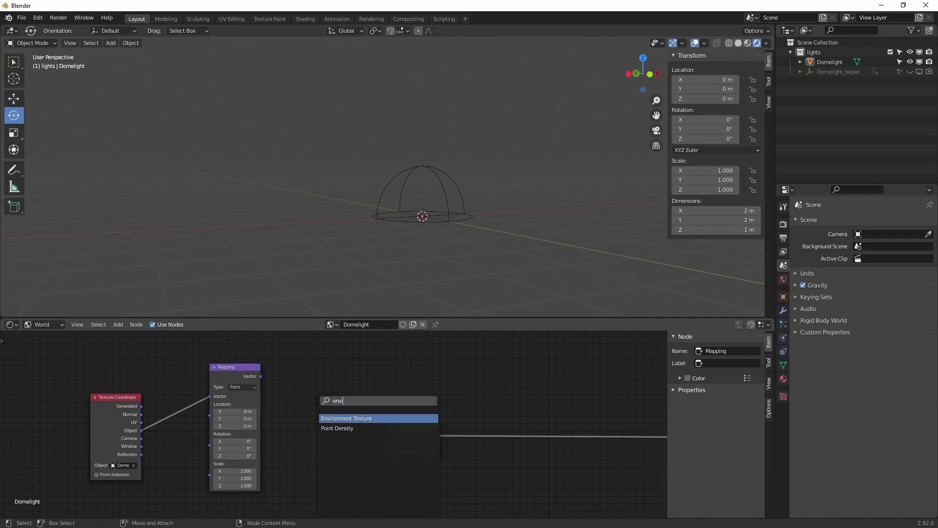
pyautogui.press('Return')
# Load sunflowers_8k.hdr from the HDRIHAVEN folder into the Environment Texture node
pyautogui.click(379, 425)
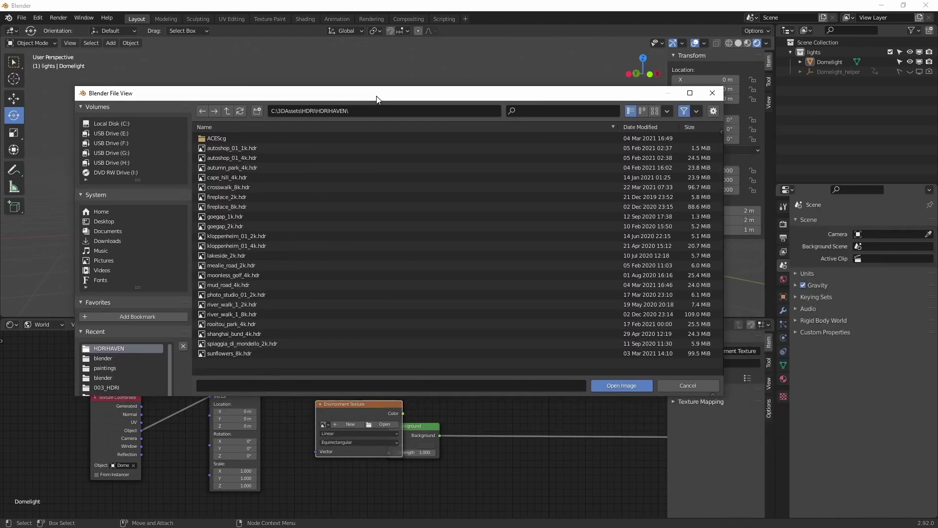
pyautogui.click(254, 148)
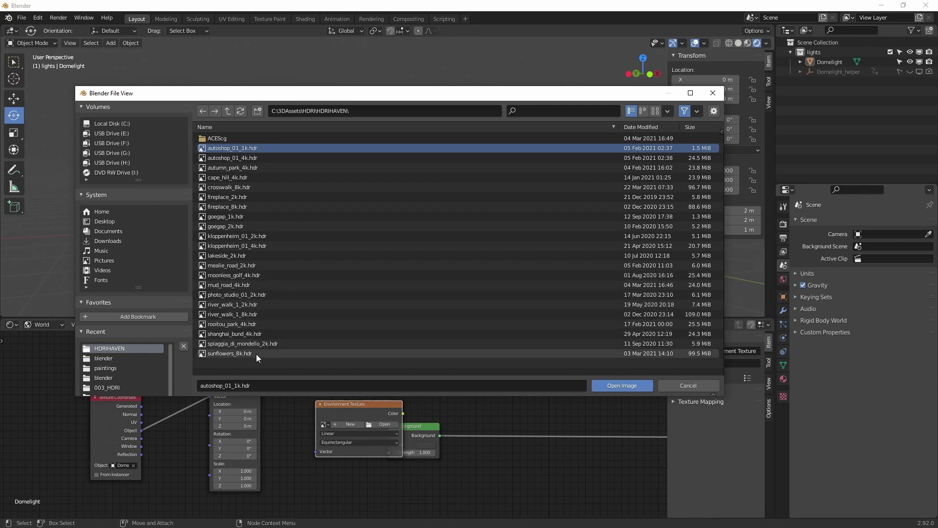
pyautogui.doubleClick(241, 353)
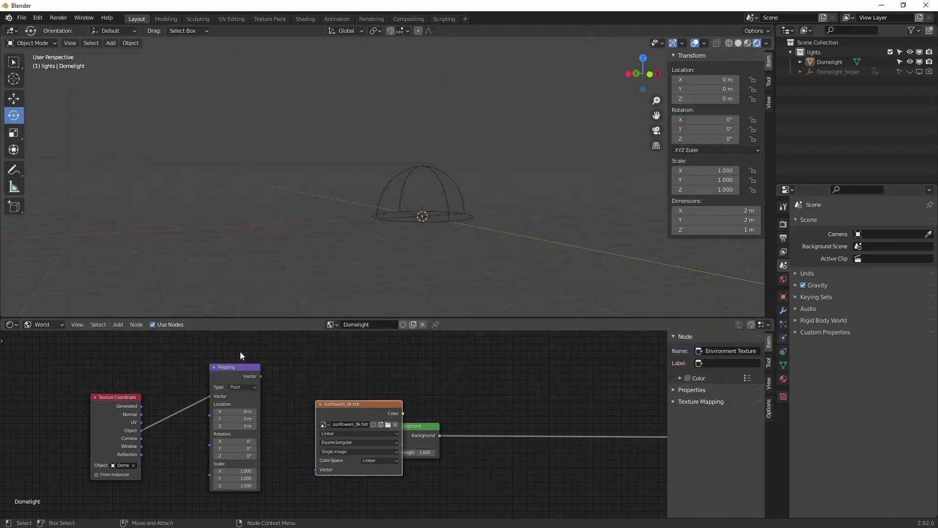
# Move Background clear and link Mapping's Vector to the Environment Texture's Vector, and the texture's Color to Background's Color
pyautogui.moveTo(414, 428); pyautogui.dragTo(526, 399)
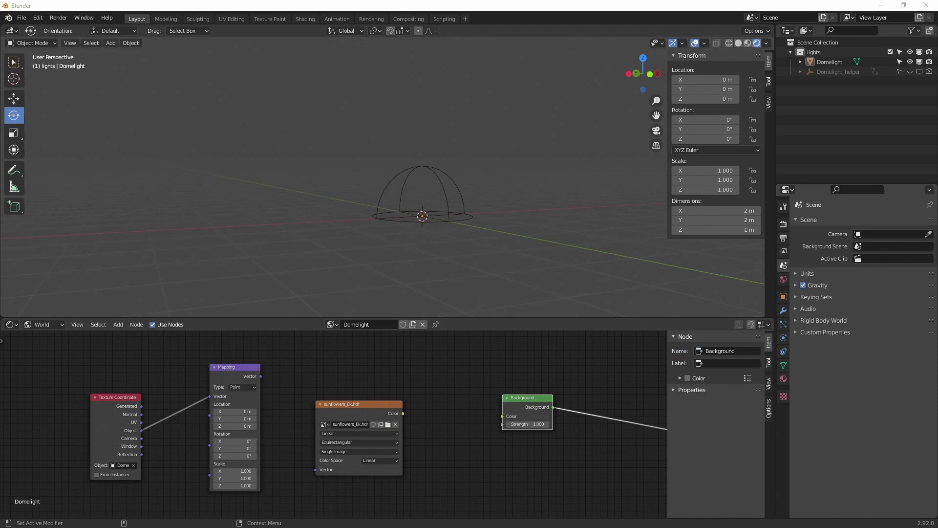
pyautogui.moveTo(260, 376)
pyautogui.mouseDown()
pyautogui.moveTo(311, 456)
pyautogui.moveTo(336, 471)
pyautogui.moveTo(261, 377)
pyautogui.mouseUp()
pyautogui.click(315, 469)
pyautogui.moveTo(440, 405); pyautogui.dragTo(368, 403, button='middle')
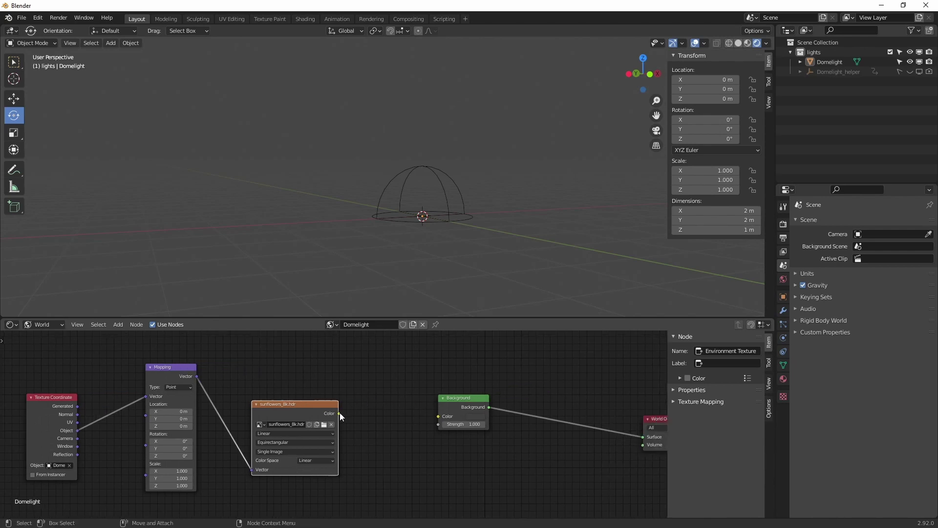
pyautogui.moveTo(339, 413); pyautogui.dragTo(442, 423)
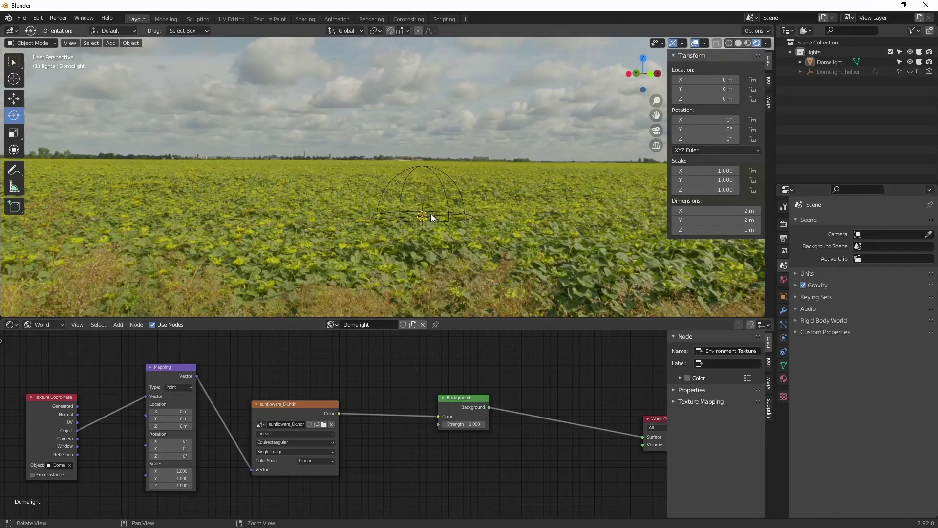
# Join the two areas so the 3D viewport replaces the Shader Editor
pyautogui.moveTo(430, 218); pyautogui.dragTo(386, 212, button='middle')
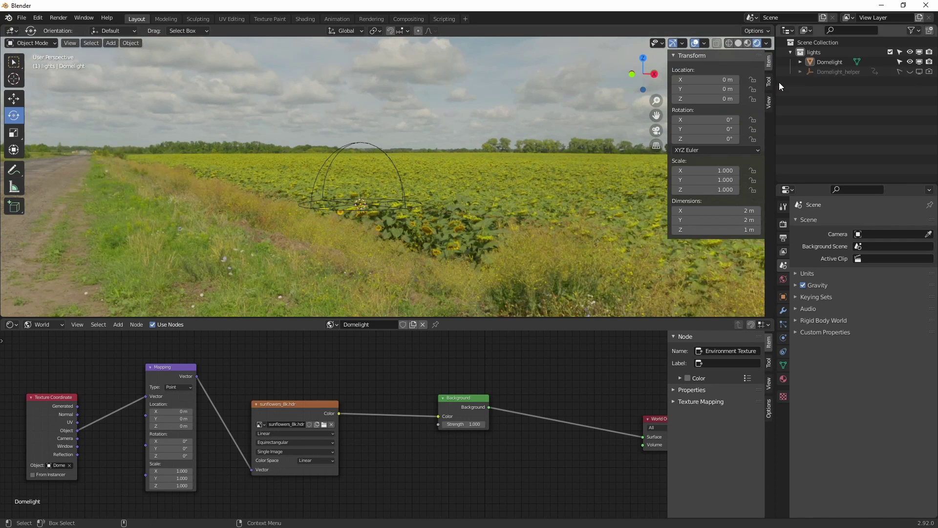
pyautogui.rightClick(235, 318)
pyautogui.click(231, 330)
pyautogui.click(231, 370)
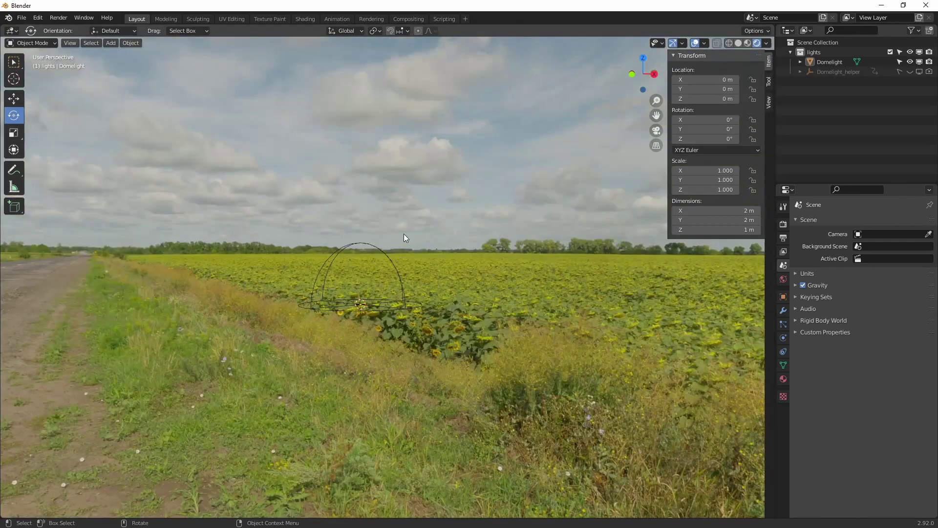
# Try rotating the Domelight object to test the environment, and undo the rotation
pyautogui.click(329, 307)
pyautogui.moveTo(352, 294)
pyautogui.mouseDown()
pyautogui.moveTo(361, 342)
pyautogui.moveTo(364, 234)
pyautogui.moveTo(370, 292)
pyautogui.mouseUp()
pyautogui.hotkey('ctrl', 'z')
pyautogui.moveTo(457, 219); pyautogui.dragTo(545, 296, button='middle')
# Try a higher strength for the Domelight world's background, and reset it to 1
pyautogui.click(783, 280)
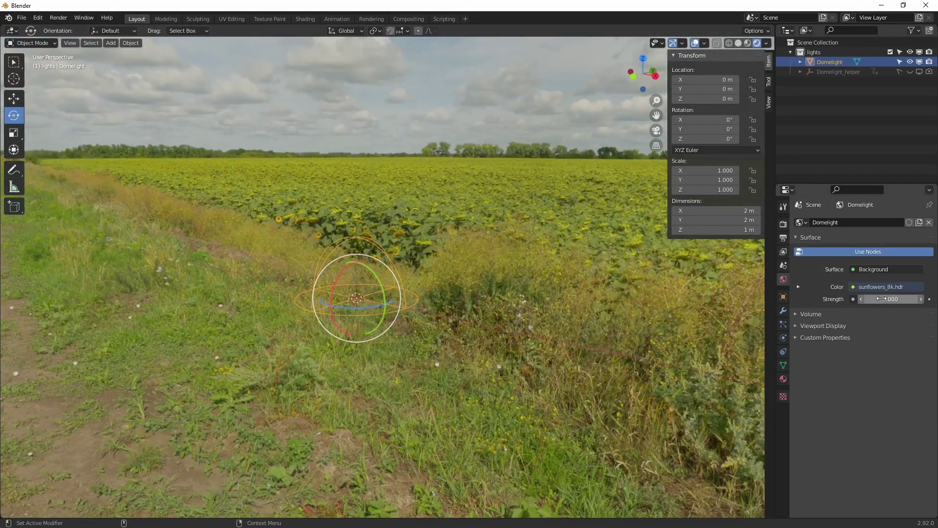
pyautogui.moveTo(877, 299)
pyautogui.mouseDown()
pyautogui.moveTo(899, 299)
pyautogui.moveTo(831, 299)
pyautogui.moveTo(894, 300)
pyautogui.mouseUp()
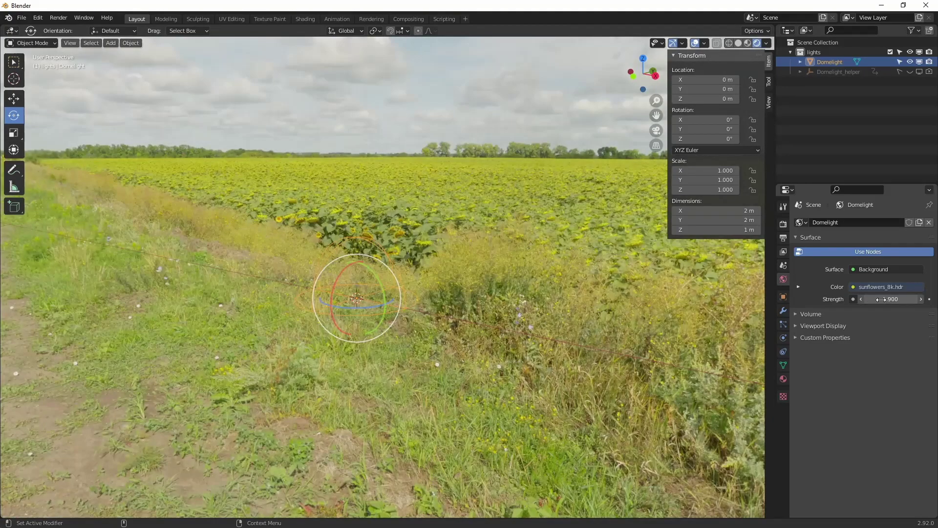
pyautogui.click(880, 299)
pyautogui.write('1')
pyautogui.press('Return')
# Add a plane at the world origin and scale it about 6.9 times in X and Y as a ground surface
pyautogui.press('w')
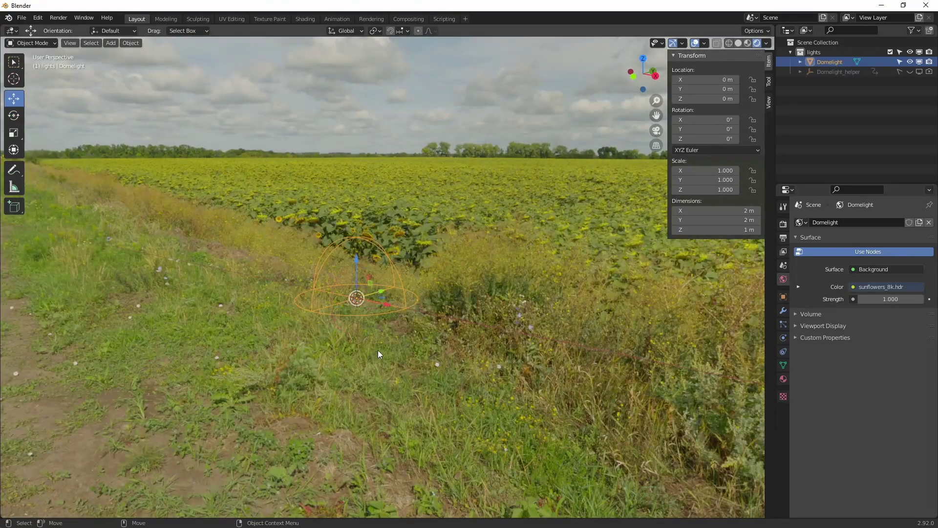
pyautogui.keyDown('alt'); pyautogui.moveTo(392, 355); pyautogui.dragTo(375, 341); pyautogui.keyUp('alt')
pyautogui.moveTo(387, 335)
pyautogui.mouseDown(button='middle')
pyautogui.moveTo(395, 353)
pyautogui.moveTo(395, 344)
pyautogui.mouseUp(button='middle')
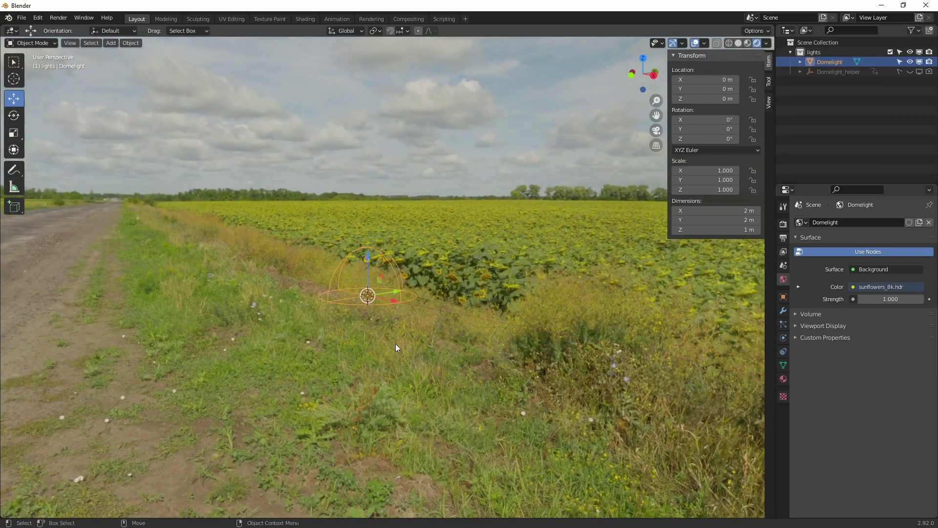
pyautogui.click(115, 43)
pyautogui.moveTo(143, 52)
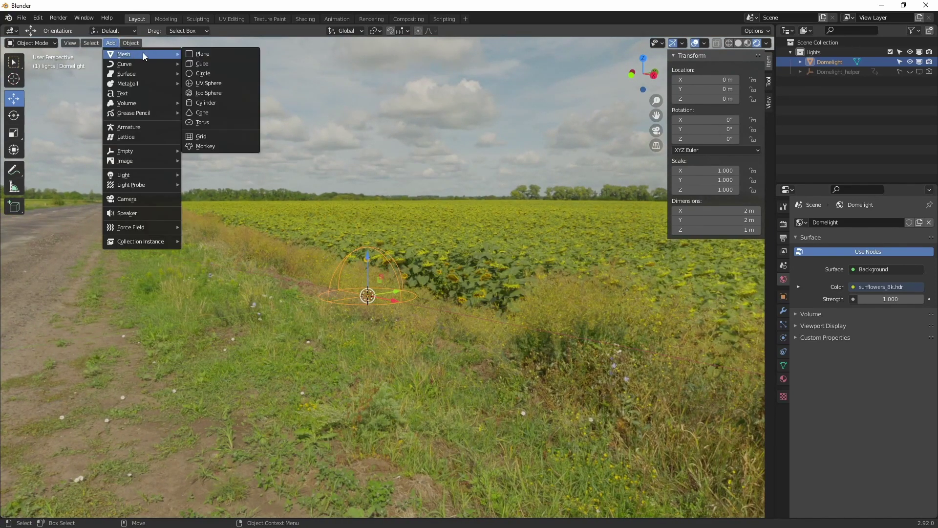
pyautogui.click(207, 54)
pyautogui.hotkey('shift', 'space')
pyautogui.press('s')
pyautogui.moveTo(335, 203); pyautogui.dragTo(437, 335, button='middle')
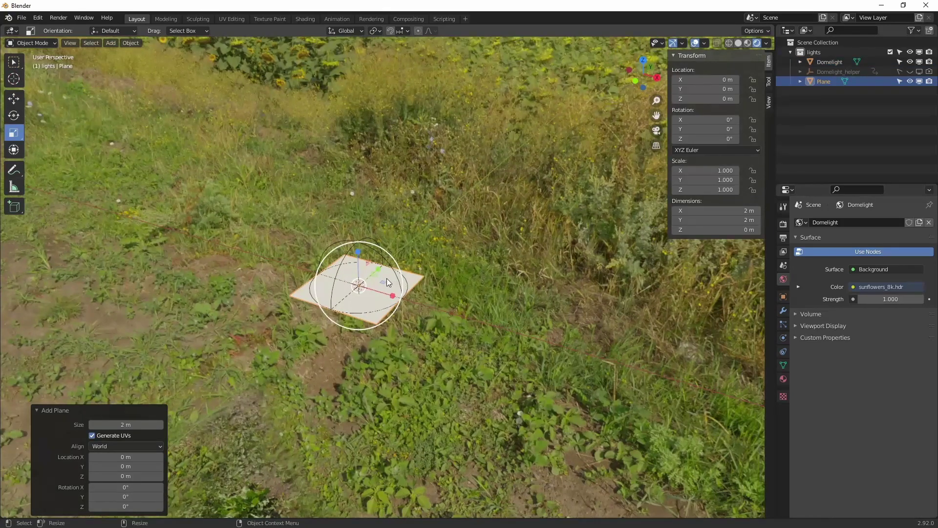
pyautogui.press('s')
pyautogui.click(606, 252)
# Add a cube and move it about 3.15 m along Y and 0.86 m up, beside the Domelight
pyautogui.click(111, 43)
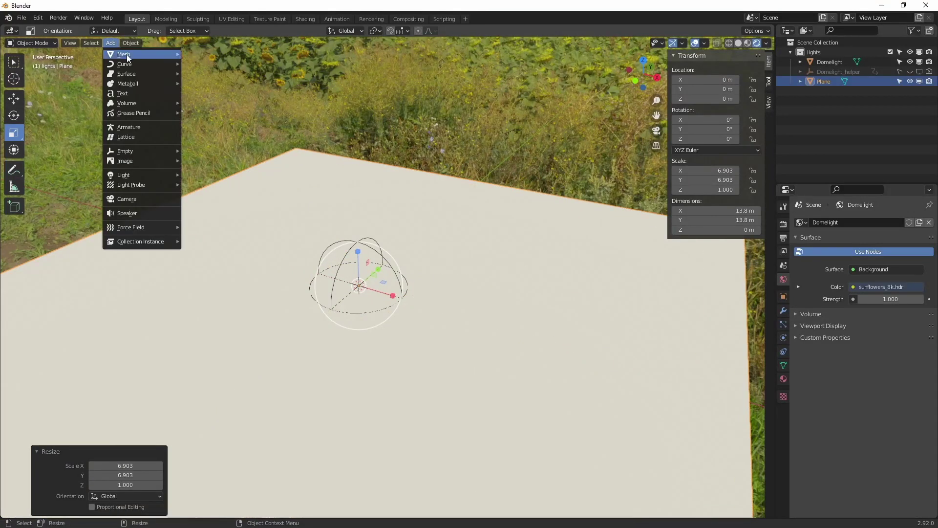
pyautogui.moveTo(142, 55)
pyautogui.click(206, 64)
pyautogui.moveTo(382, 255); pyautogui.dragTo(418, 277, button='middle')
pyautogui.hotkey('shift', 'space')
pyautogui.press('g')
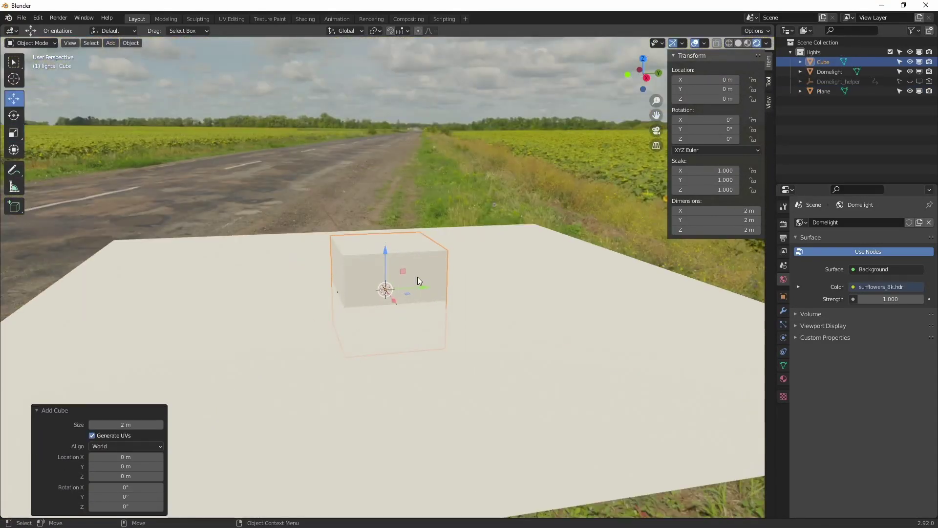
pyautogui.moveTo(418, 277); pyautogui.dragTo(536, 225)
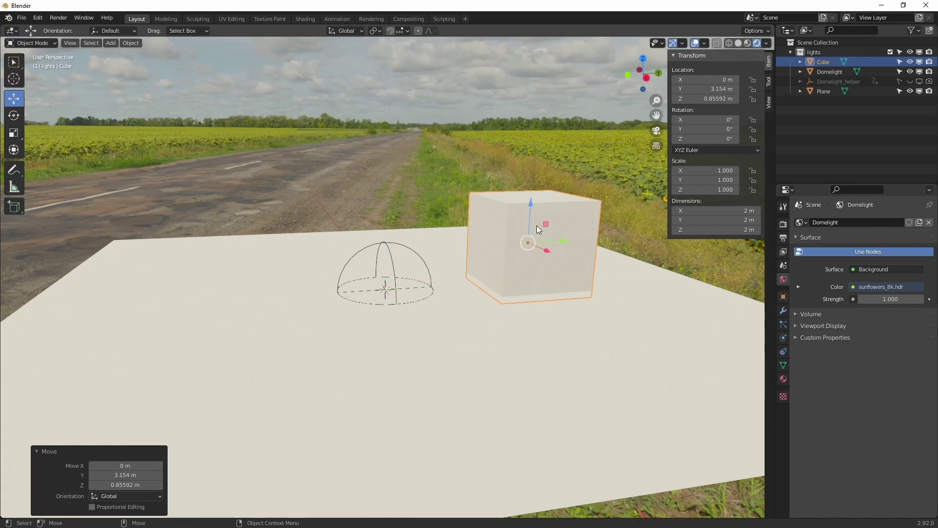
# Select the Domelight, set the render engine to Cycles, and return to the Layout workspace
pyautogui.click(406, 248)
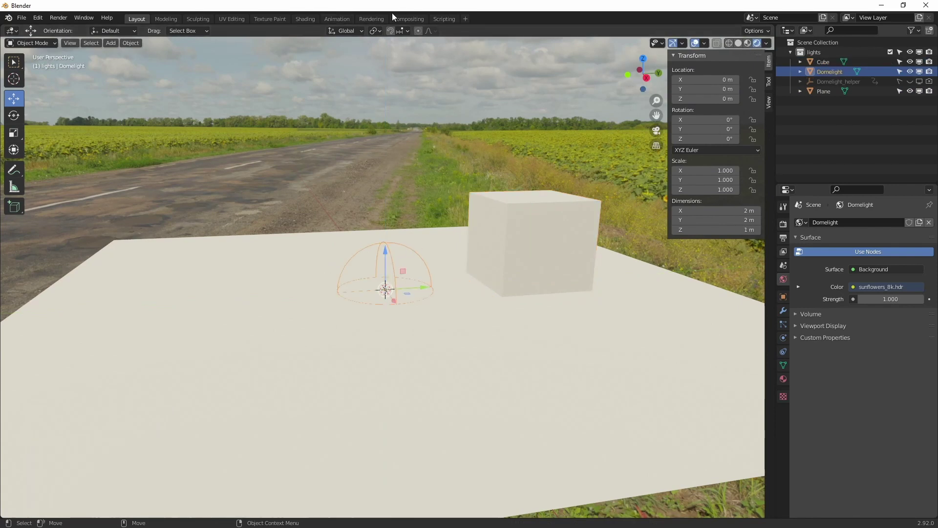
pyautogui.click(372, 18)
pyautogui.click(872, 63)
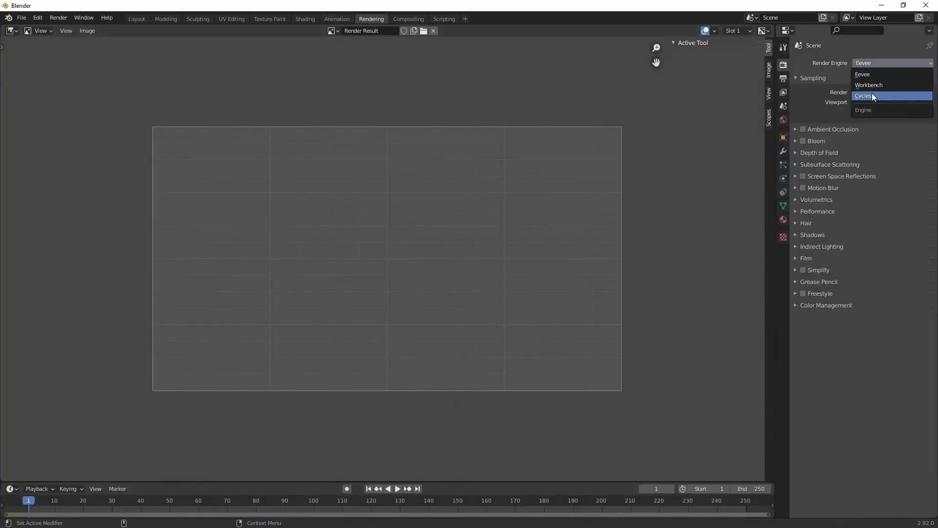
pyautogui.click(872, 96)
pyautogui.click(140, 18)
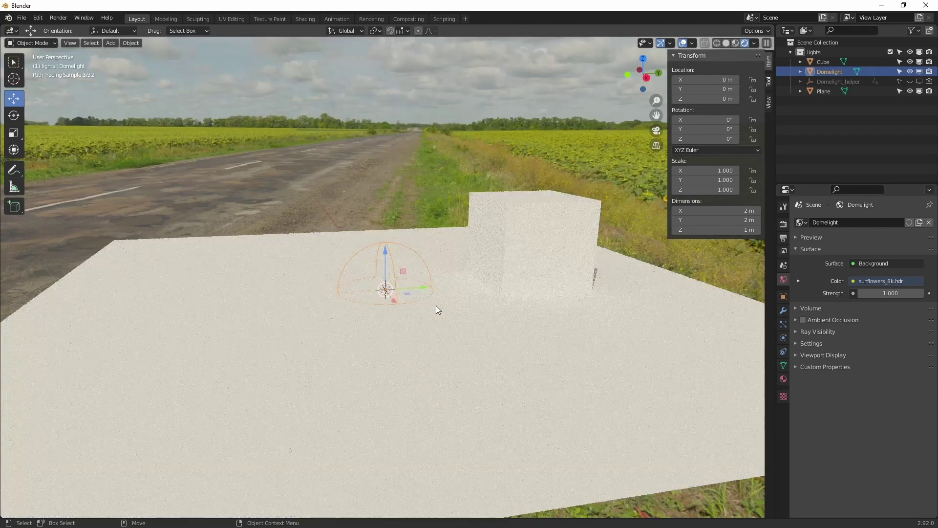
# Rotate the Domelight about its vertical axis to test how the cube's shadow follows the lighting
pyautogui.moveTo(444, 298); pyautogui.dragTo(424, 304, button='middle')
pyautogui.press('e')
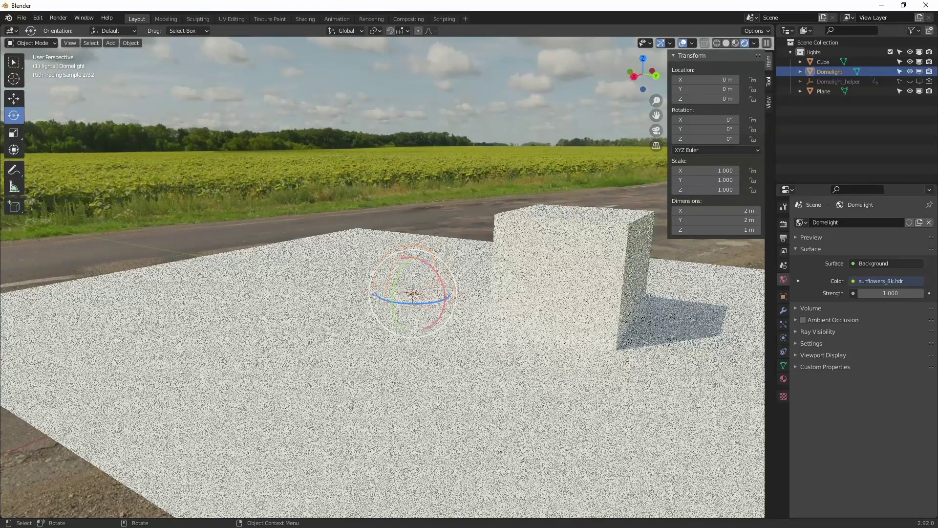
pyautogui.moveTo(415, 304); pyautogui.dragTo(433, 312)
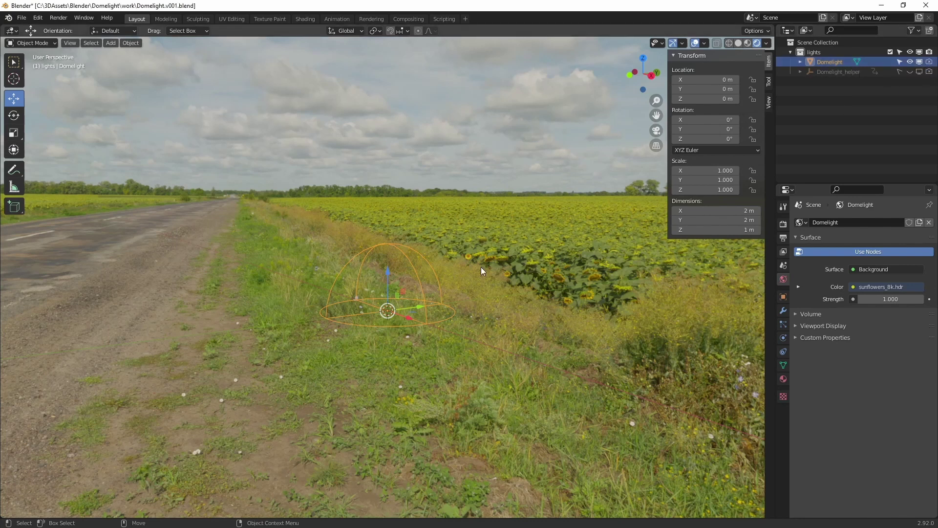
# Deselect the Domelight object and save the current Blender file
pyautogui.click(471, 277)
pyautogui.click(438, 269)
pyautogui.scroll(5, 453, 291)
pyautogui.keyDown('alt'); pyautogui.moveTo(454, 294); pyautogui.dragTo(449, 292); pyautogui.keyUp('alt')
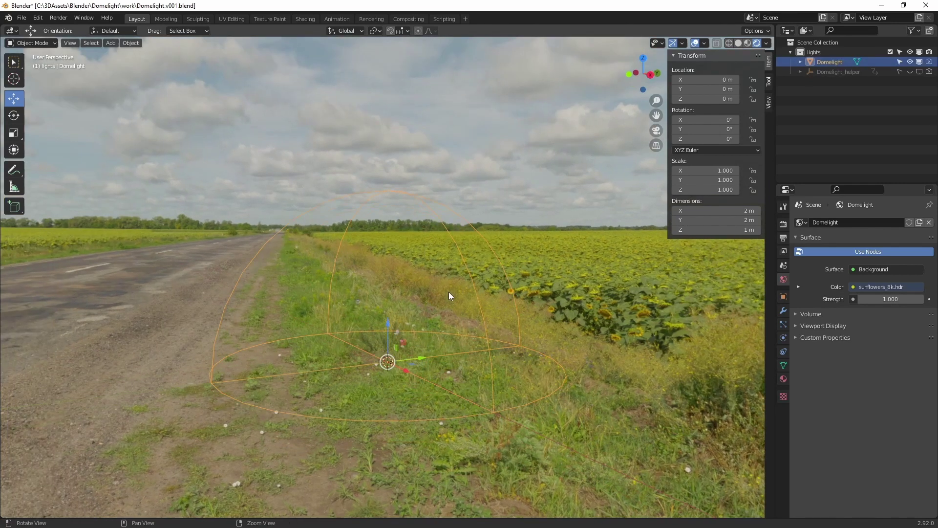
pyautogui.scroll(-7, 453, 291)
pyautogui.moveTo(455, 289); pyautogui.dragTo(421, 315, button='middle')
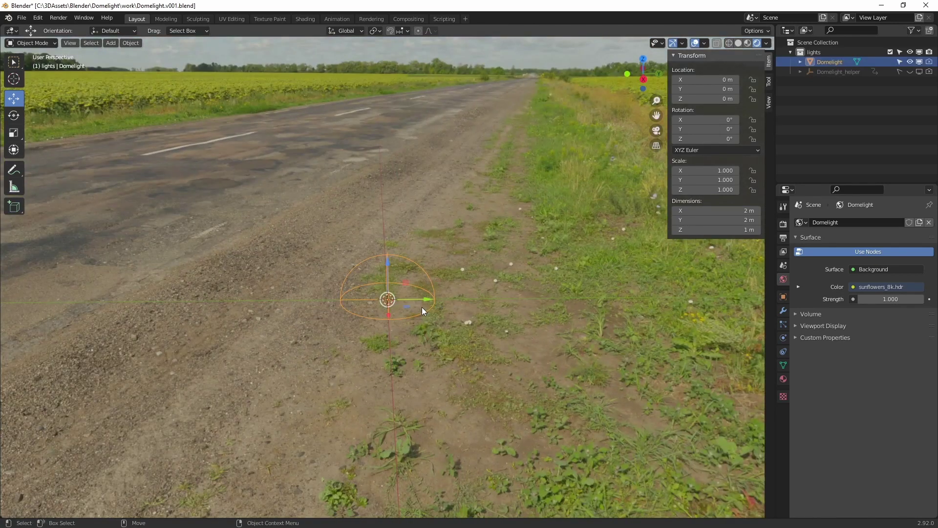
pyautogui.click(541, 276)
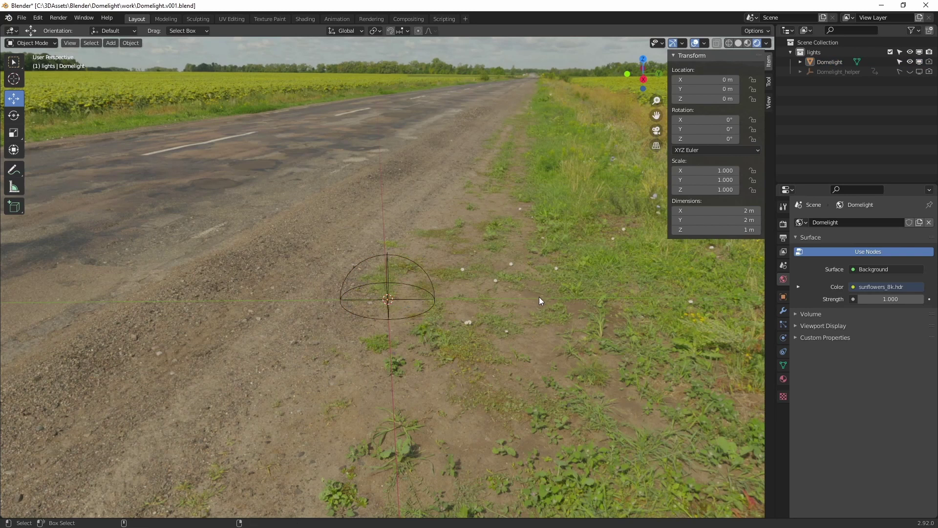
pyautogui.hotkey('ctrl', 's')
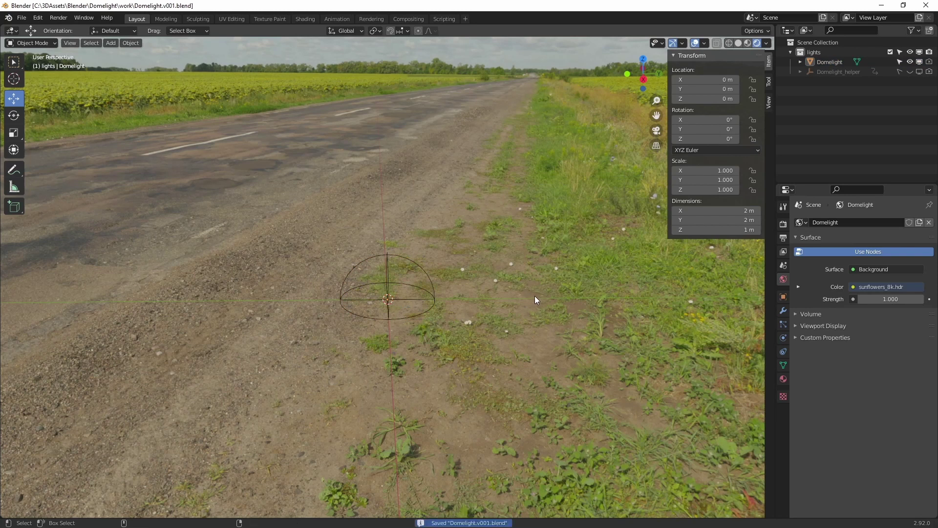
# Start a new Blender file for testing the dome light asset
pyautogui.click(23, 19)
pyautogui.moveTo(49, 29)
pyautogui.click(132, 28)
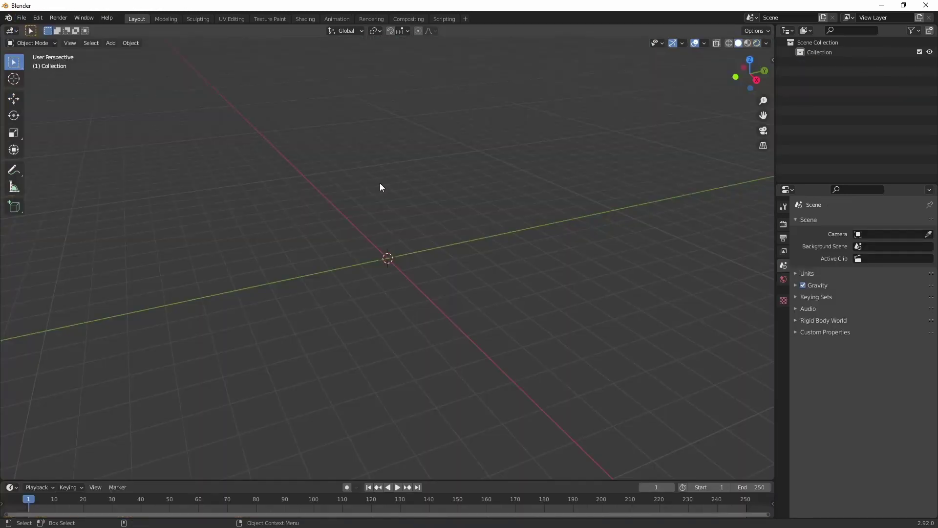
# Append the Domelight world from Domelight.blend in the Domelight publish folder
pyautogui.click(27, 18)
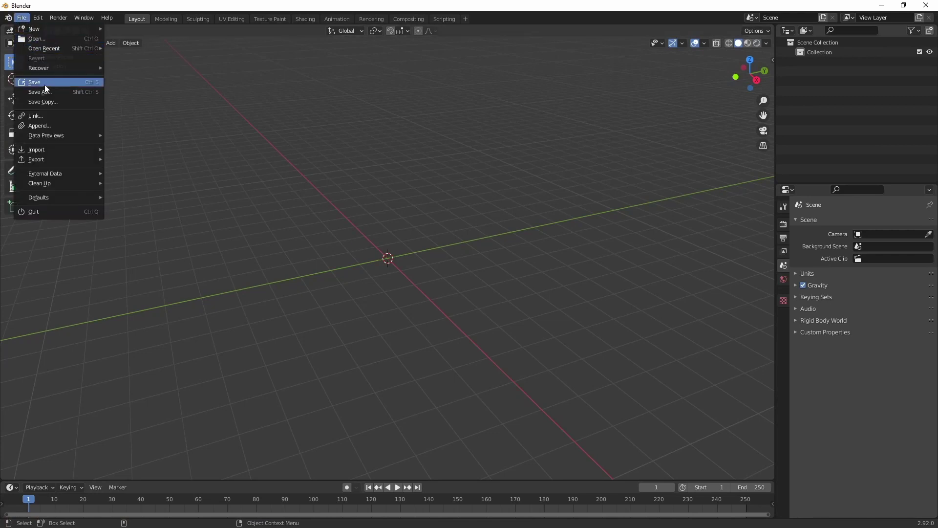
pyautogui.click(56, 125)
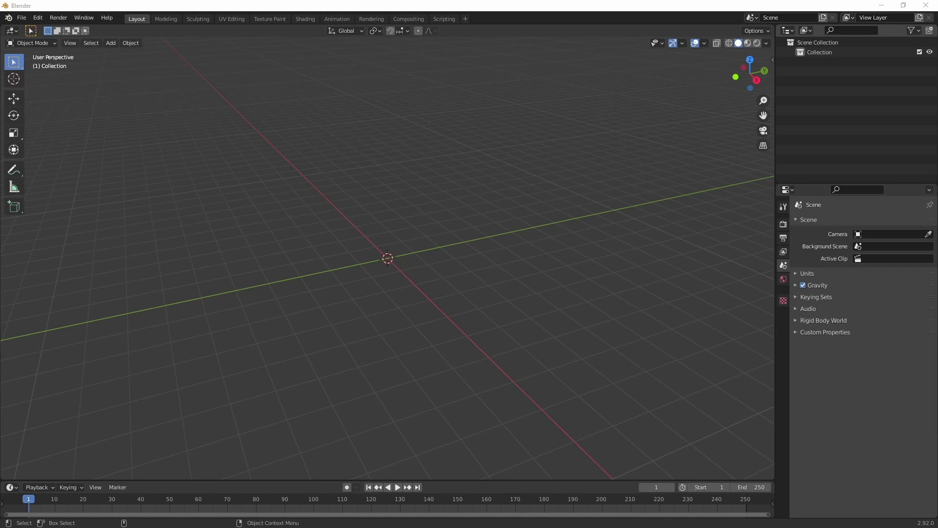
pyautogui.hotkey('shift', 'F1')
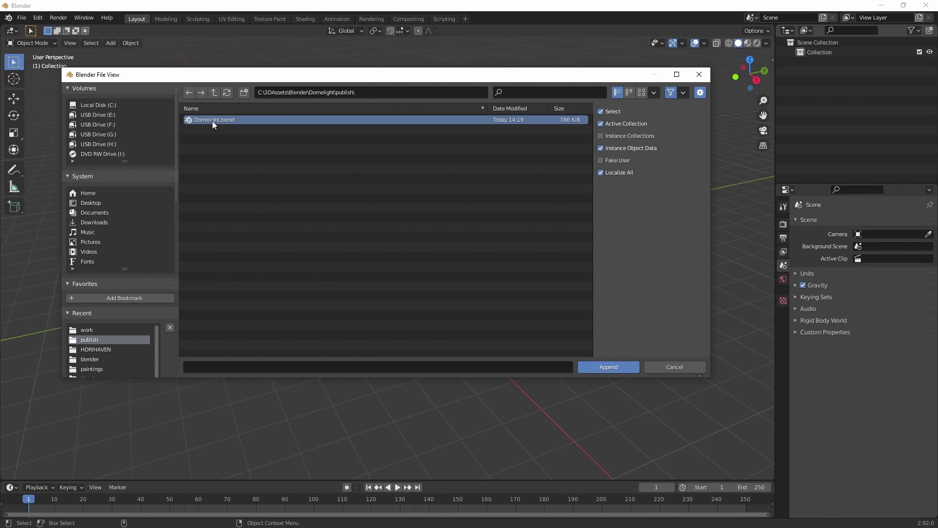
pyautogui.doubleClick(216, 120)
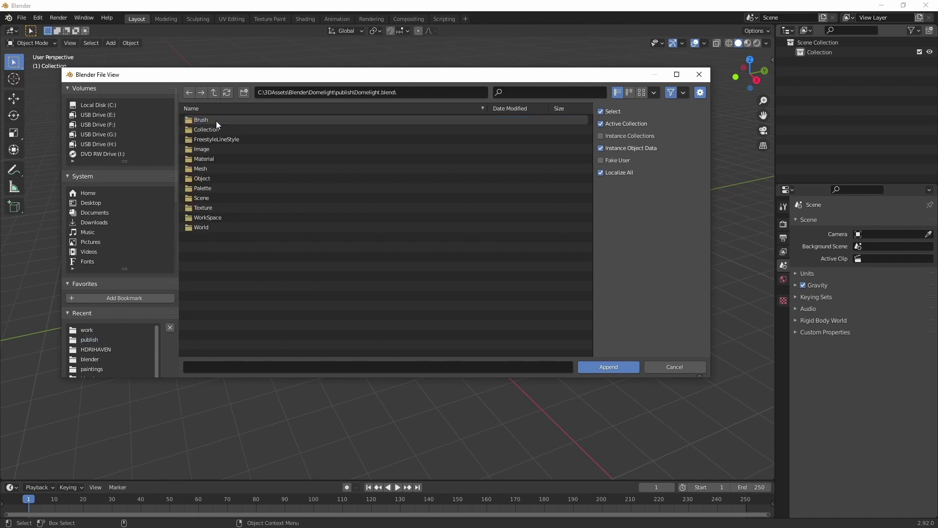
pyautogui.doubleClick(205, 227)
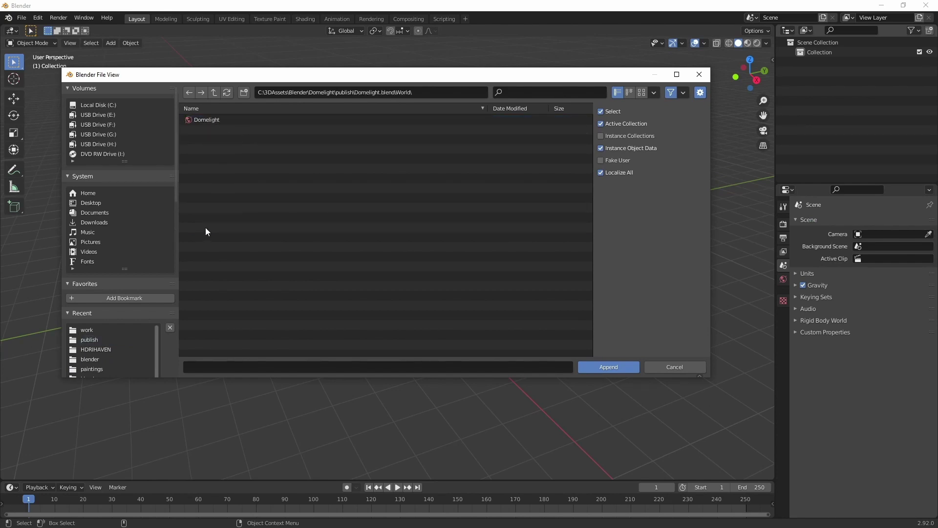
pyautogui.doubleClick(215, 120)
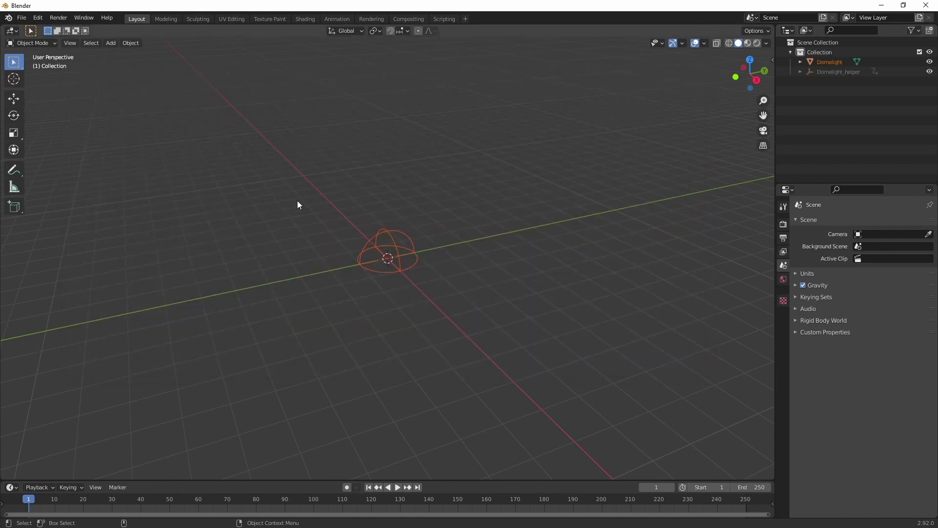
# Enlarge the timeline area, change it to the Shader Editor, and set its shader type to World
pyautogui.moveTo(310, 481); pyautogui.dragTo(202, 309)
pyautogui.click(12, 317)
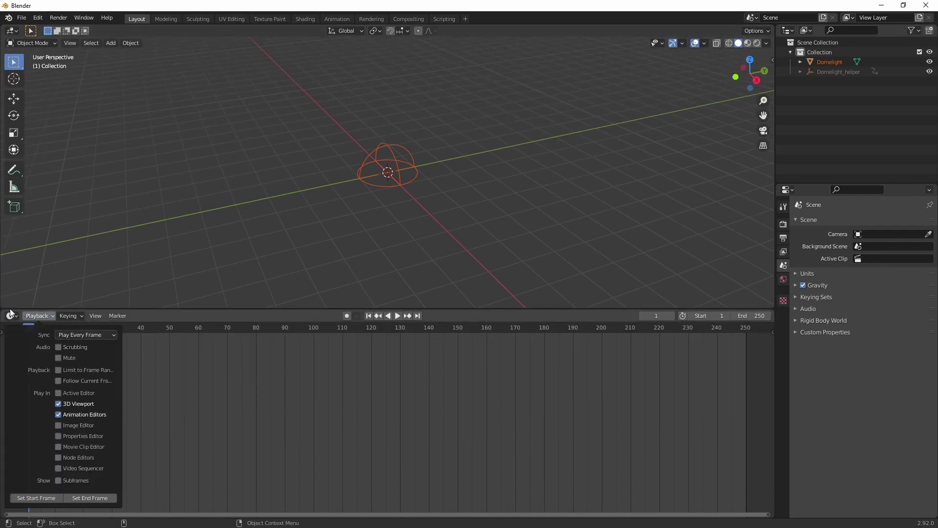
pyautogui.click(37, 408)
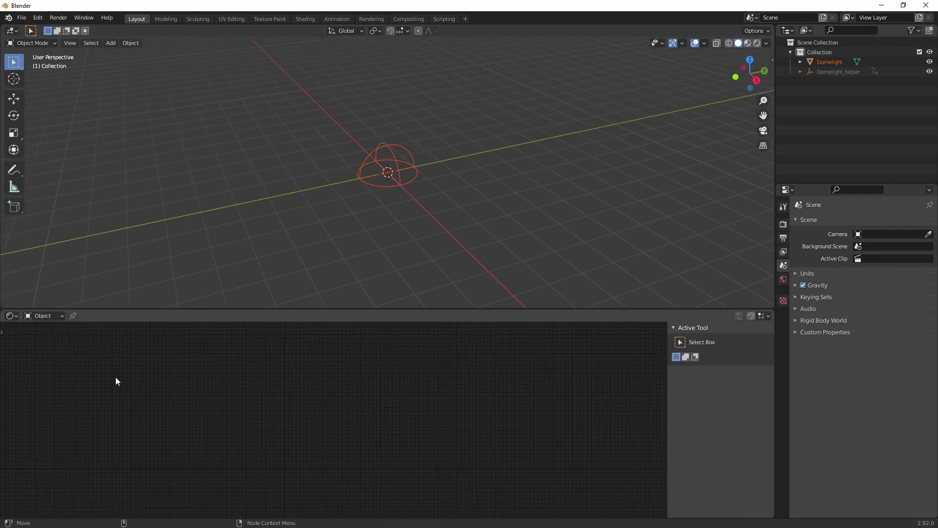
pyautogui.click(44, 316)
pyautogui.click(57, 336)
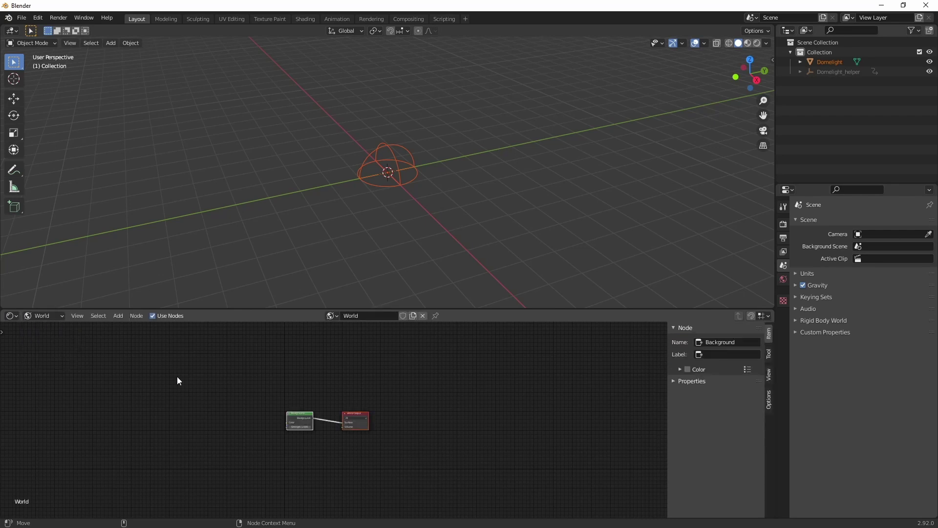
pyautogui.moveTo(314, 341); pyautogui.dragTo(323, 335, button='middle')
# Assign the appended Domelight world to the scene in place of the default World
pyautogui.click(330, 316)
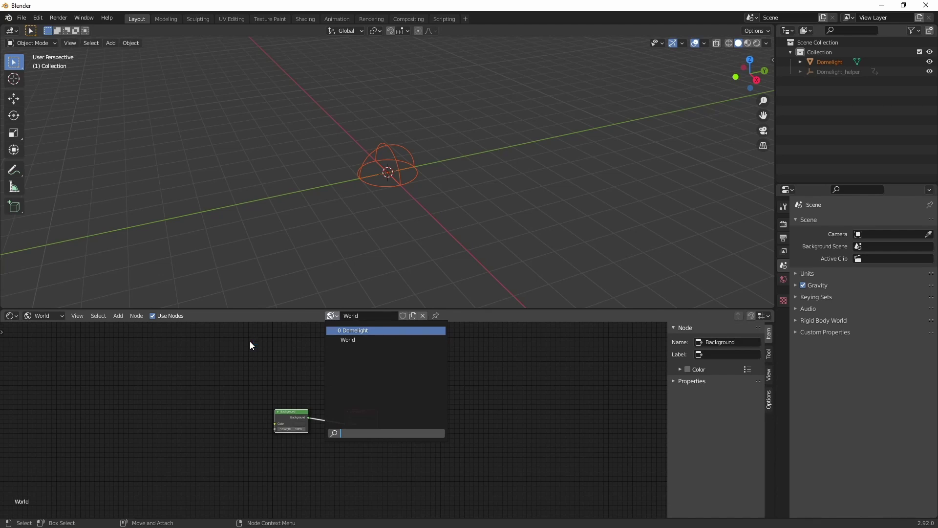
pyautogui.click(371, 330)
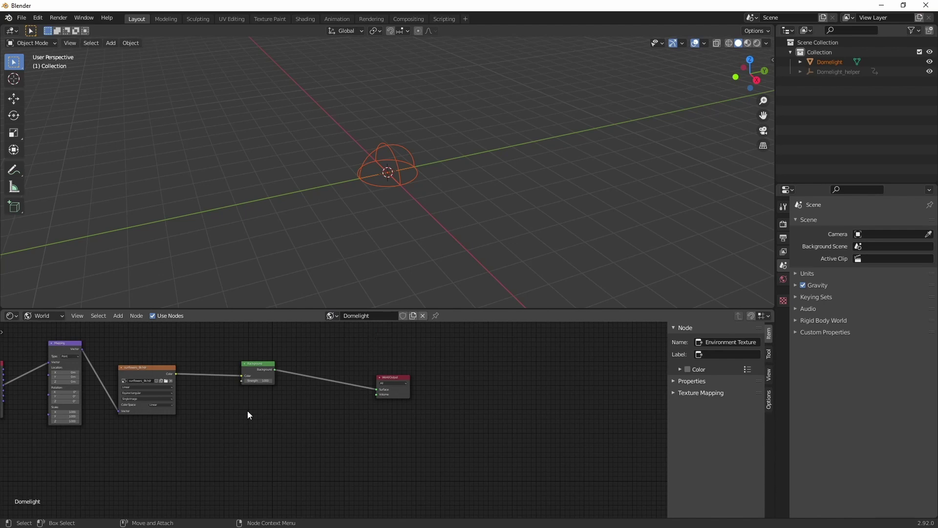
pyautogui.moveTo(319, 411); pyautogui.dragTo(549, 412, button='middle')
pyautogui.keyDown('ctrl'); pyautogui.moveTo(381, 406); pyautogui.dragTo(239, 473, button='middle'); pyautogui.keyUp('ctrl')
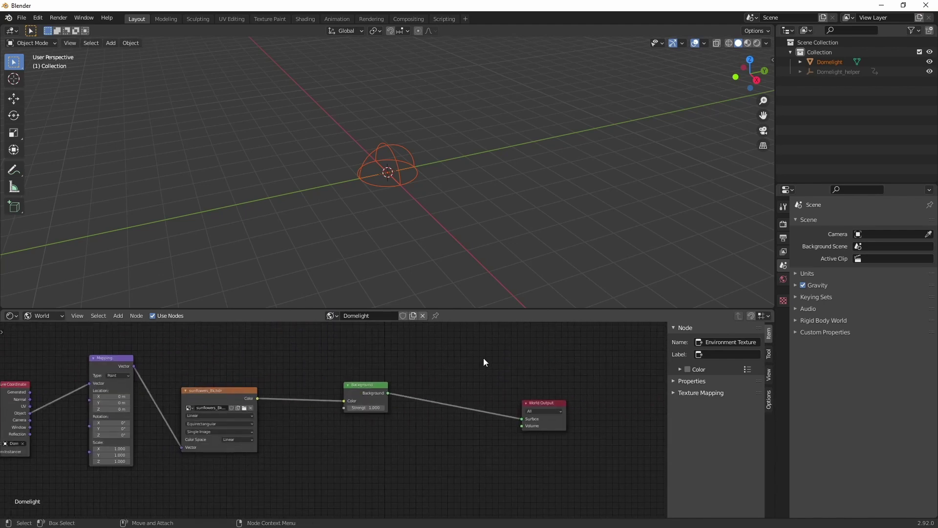
# Select the Domelight and set the 3D viewport to rendered shading
pyautogui.click(415, 189)
pyautogui.click(757, 43)
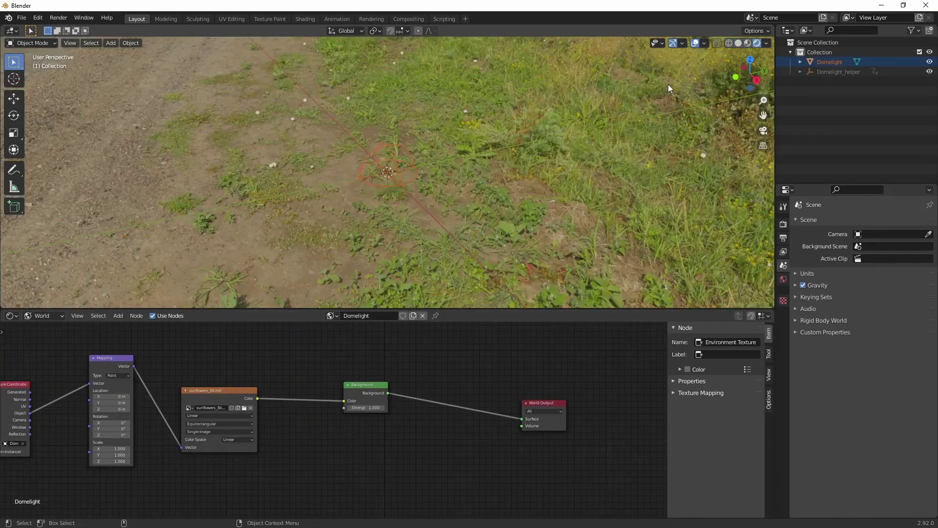
pyautogui.moveTo(463, 181); pyautogui.dragTo(448, 140, button='middle')
# Try rotating the appended Domelight with the Rotate tool, and undo the rotation
pyautogui.hotkey('shift', 'space')
pyautogui.press('r')
pyautogui.moveTo(405, 159); pyautogui.dragTo(486, 149)
pyautogui.hotkey('ctrl', 'z')
pyautogui.moveTo(456, 196); pyautogui.dragTo(491, 191, button='middle')
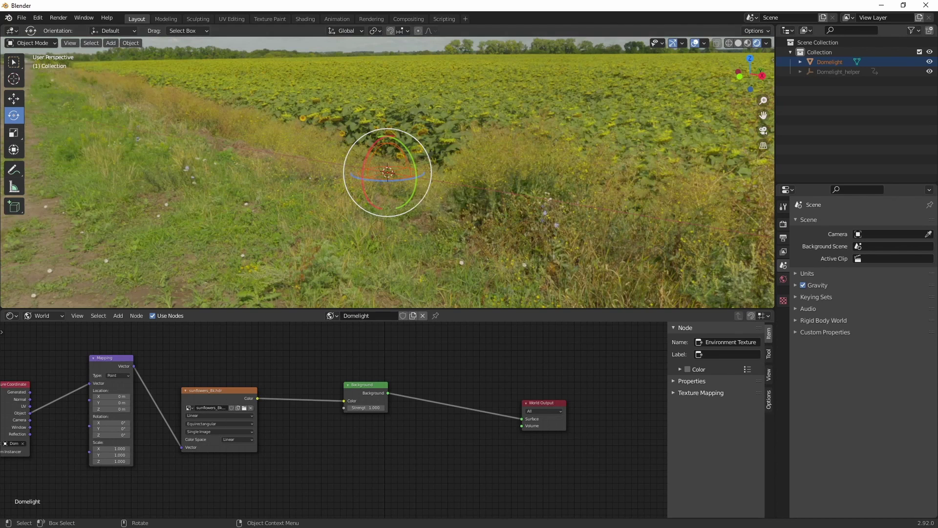